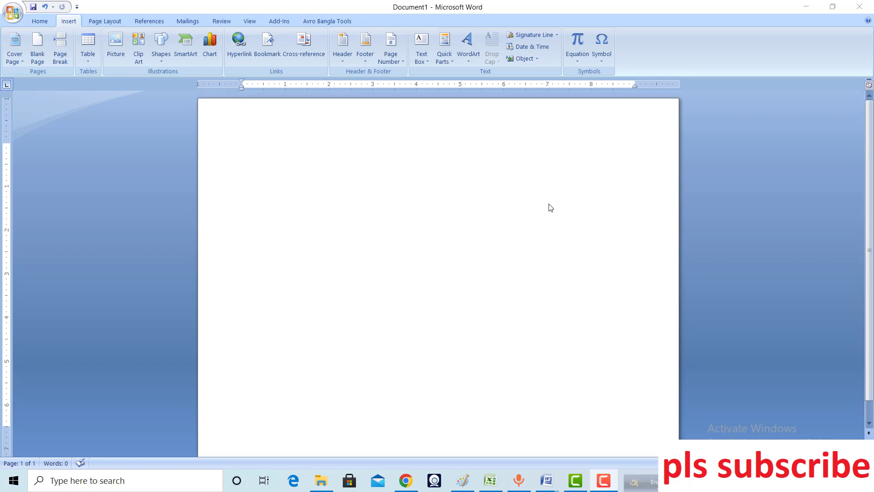
Step: Look over the Home, Insert and Page Layout ribbon tabs, ending on Insert
left_click(42, 22)
left_click(68, 21)
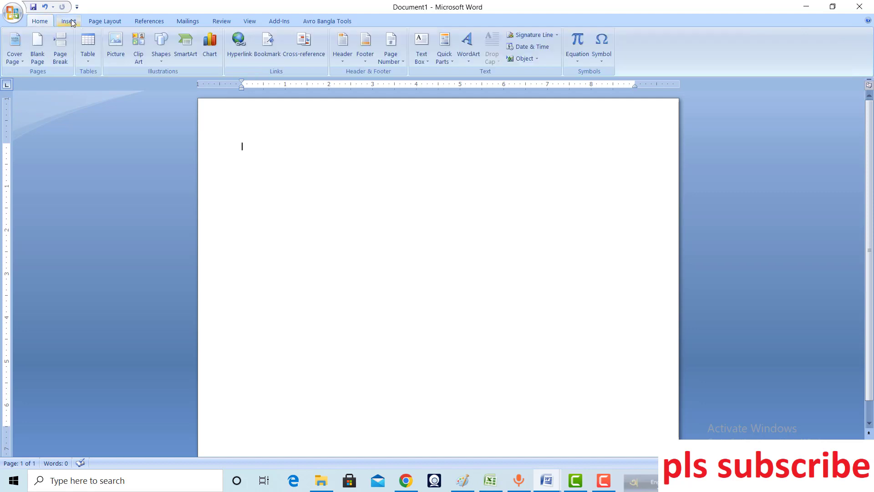
left_click(105, 21)
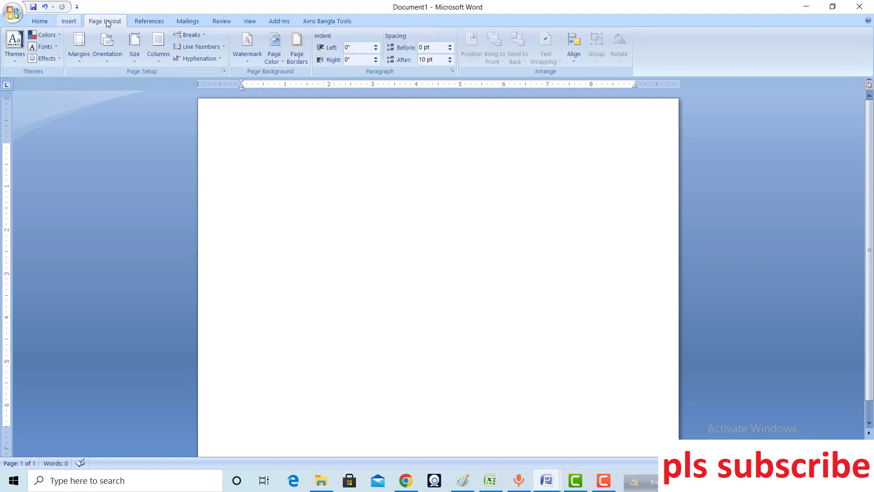
left_click(66, 23)
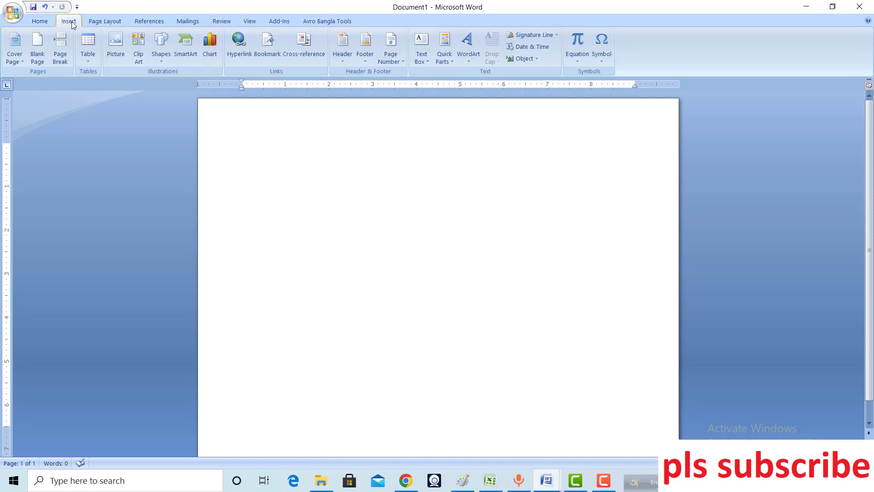
Step: Browse the built-in header designs and insert the Blank header
left_click(342, 62)
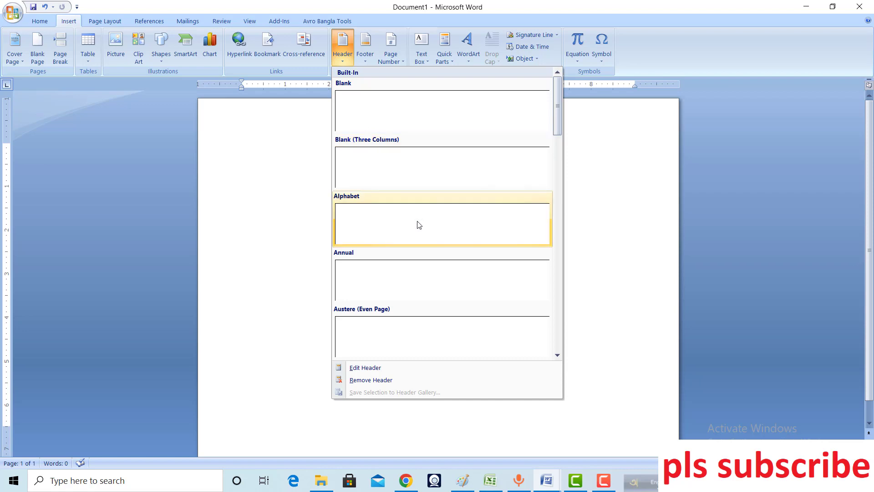
scroll(418, 227, "down", 2)
scroll(420, 232, "down", 3)
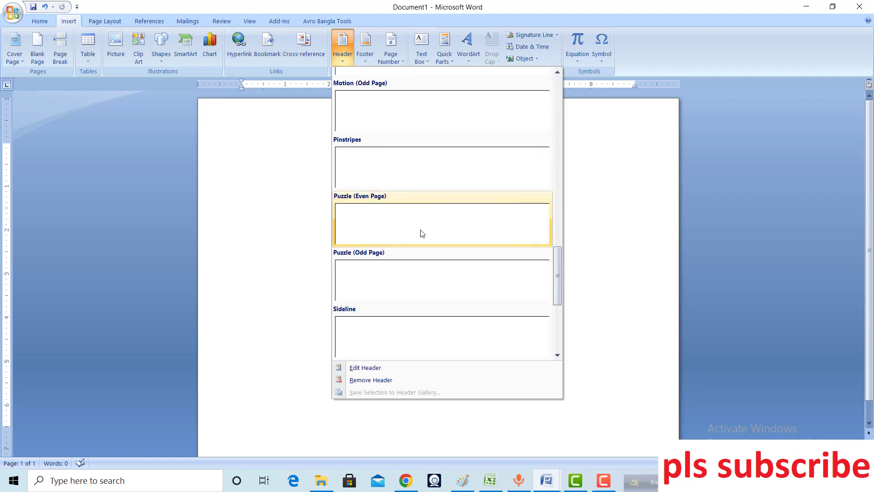
scroll(423, 234, "down", 2)
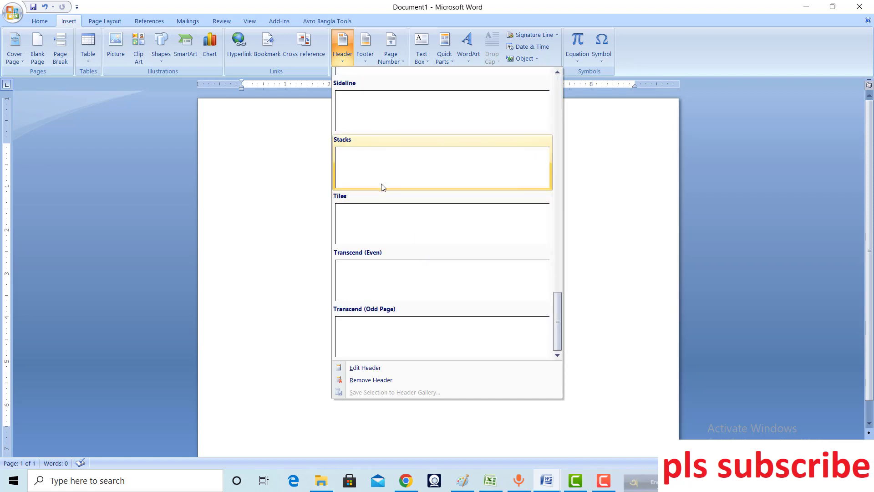
scroll(383, 193, "up", 5)
scroll(385, 196, "up", 2)
scroll(386, 197, "down", 6)
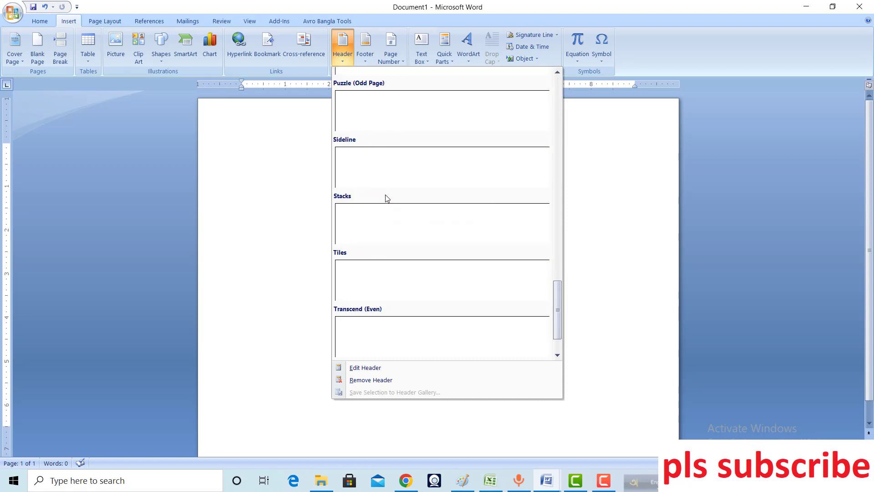
scroll(388, 197, "up", 3)
scroll(388, 197, "up", 4)
scroll(436, 268, "down", 7)
scroll(435, 269, "up", 7)
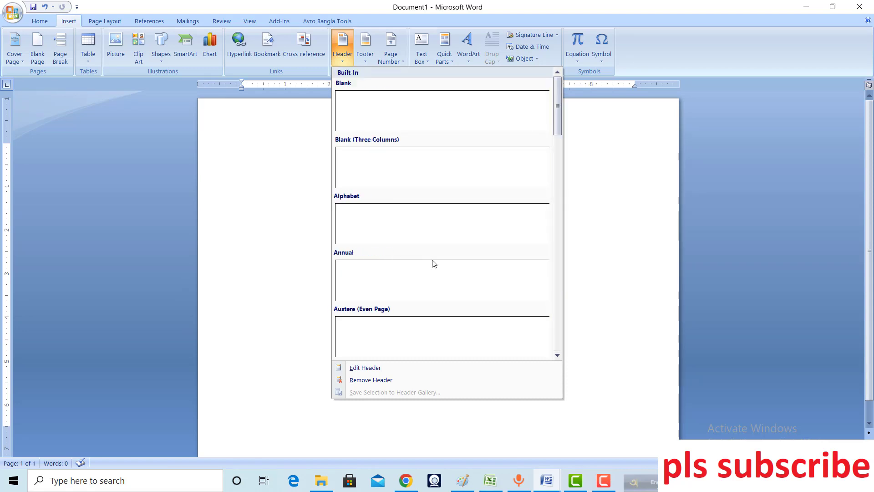
left_click(440, 131)
type("N Rtv Channel")
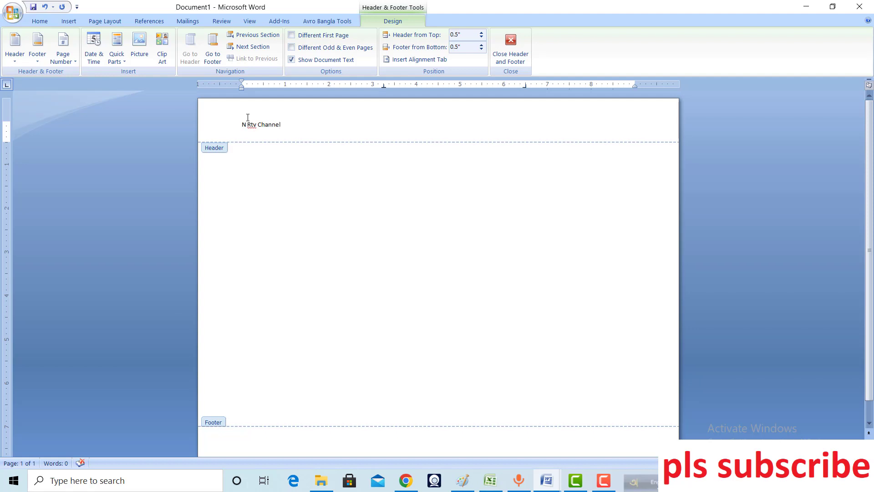
Step: Finish the header text as 'N Rtv Channel documents' and select the whole header line
type("documents")
left_click_drag(242, 124, 320, 125)
Step: Return to the page body and add empty paragraphs to extend the document to three pages
double_click(357, 217)
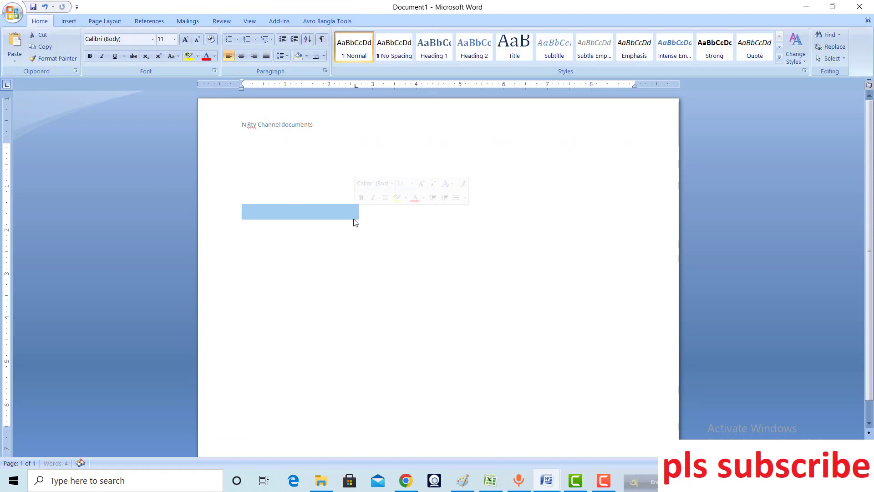
left_click(274, 132)
scroll(418, 253, "up", 1)
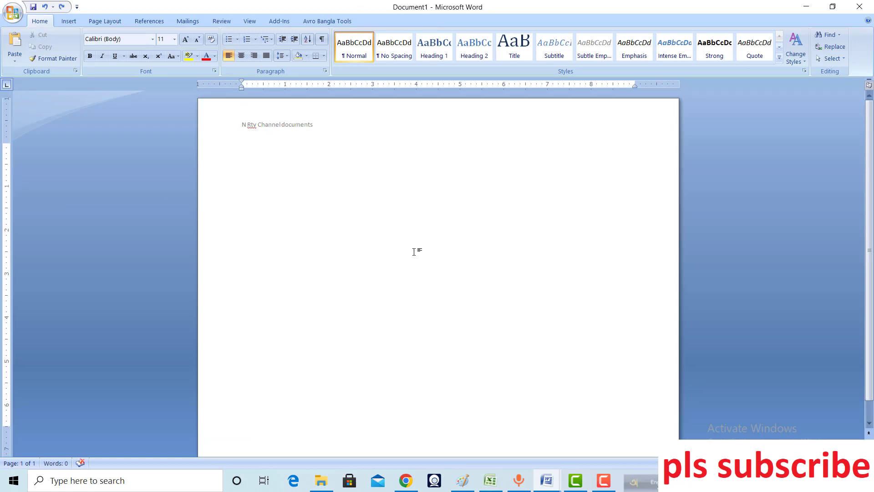
key("Return")
key("Return")
key("Return")
Step: Check that all three pages show the header, then bring up the print settings
scroll(438, 273, "down", 4)
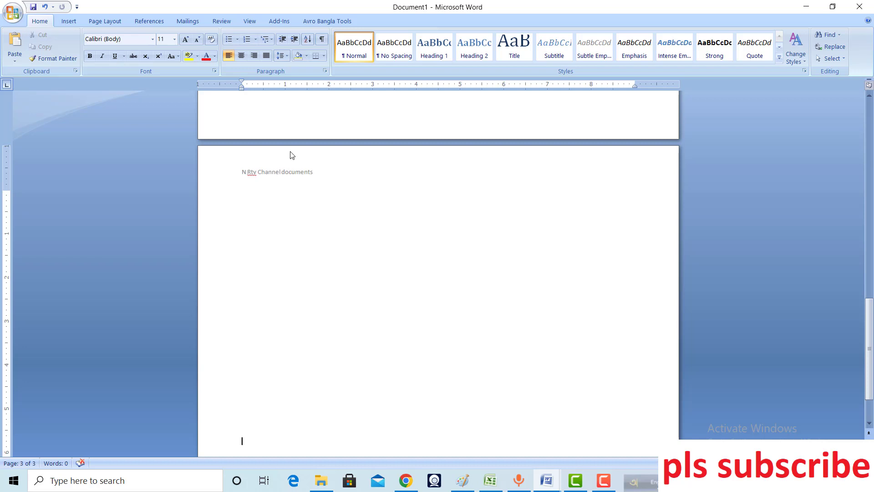
scroll(348, 245, "up", 3)
scroll(340, 265, "up", 2)
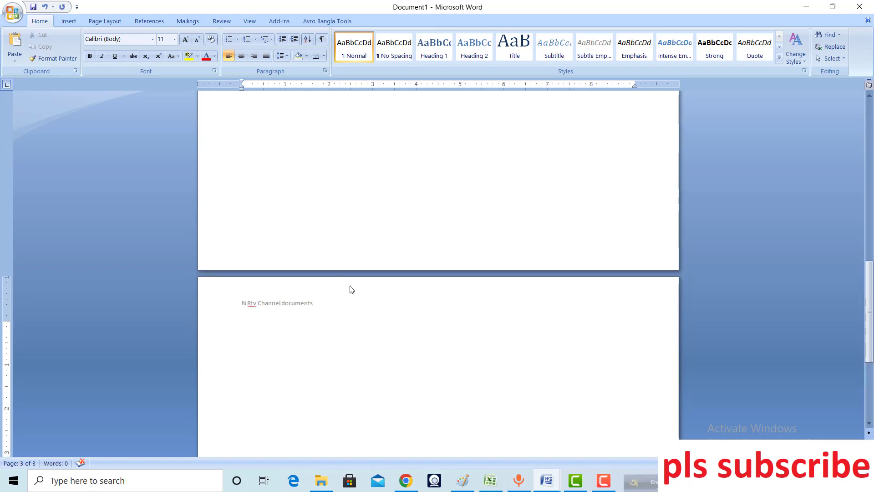
scroll(352, 289, "up", 6)
scroll(351, 286, "up", 15)
scroll(351, 287, "up", 8)
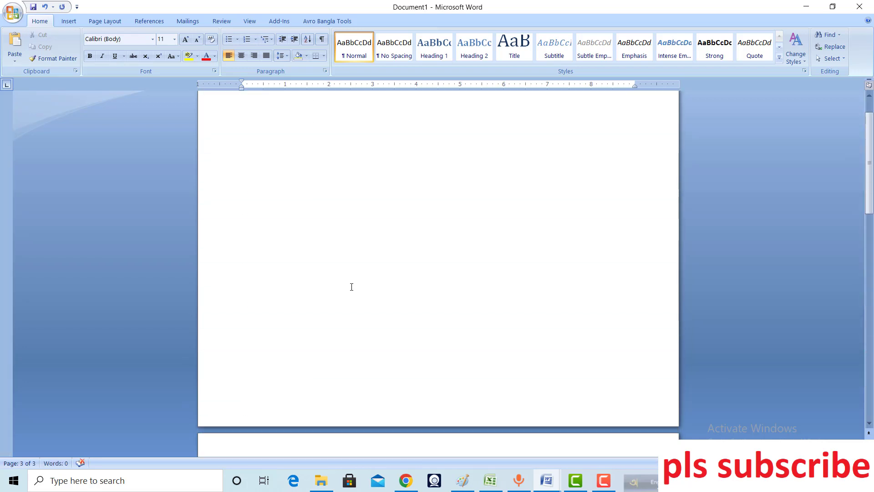
key("ctrl+p")
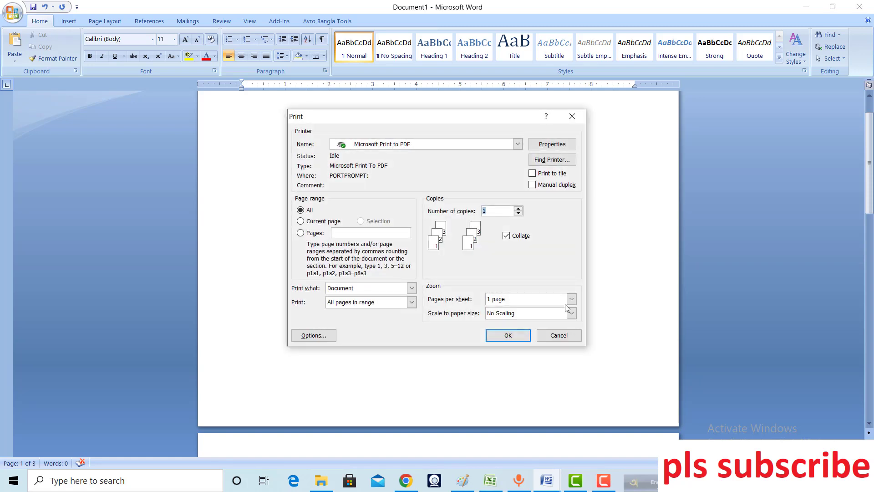
Step: Cancel printing, confirm in Print Preview that every page carries the header, then exit the preview
left_click(559, 336)
left_click(11, 11)
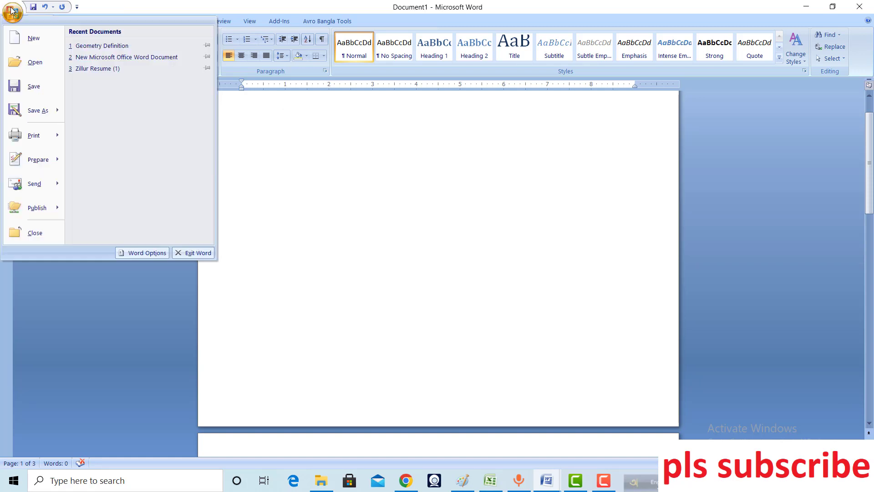
mouse_move(32, 135)
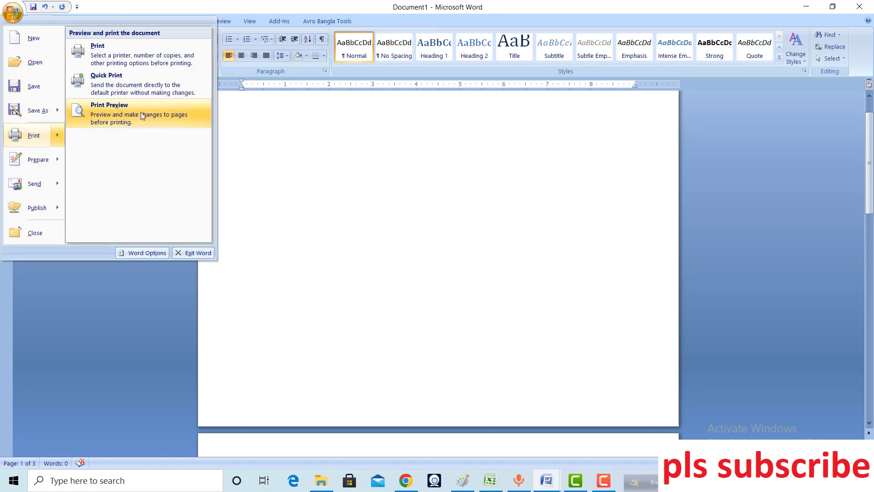
left_click(143, 113)
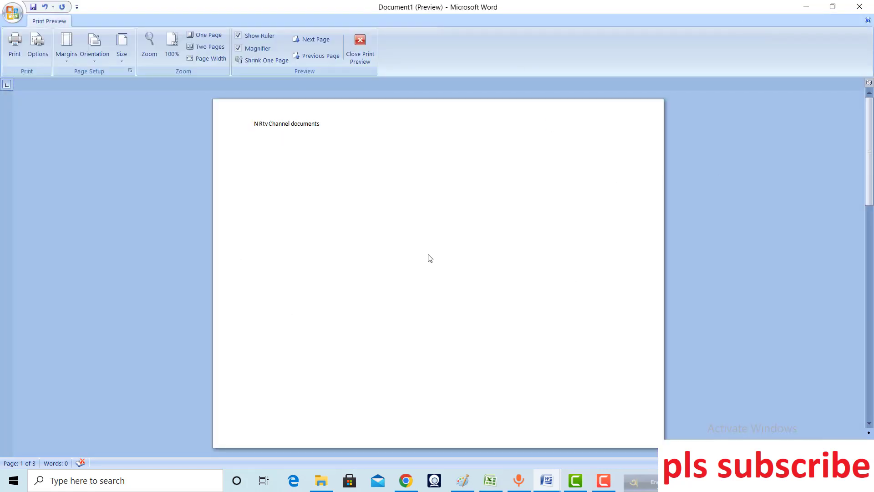
left_click(870, 422)
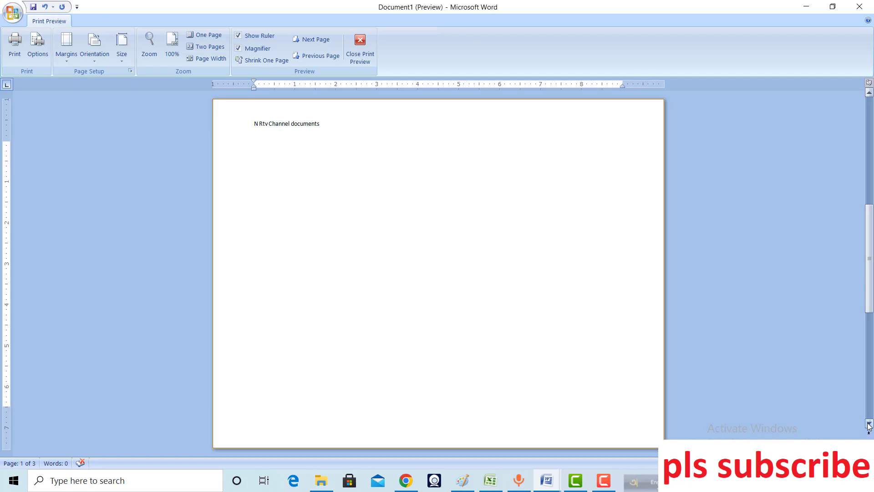
left_click(870, 422)
scroll(367, 313, "up", 2)
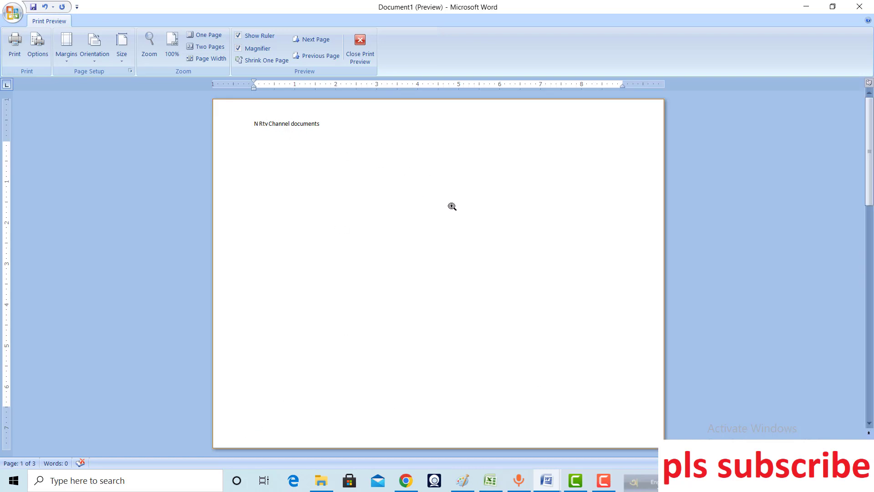
left_click(350, 55)
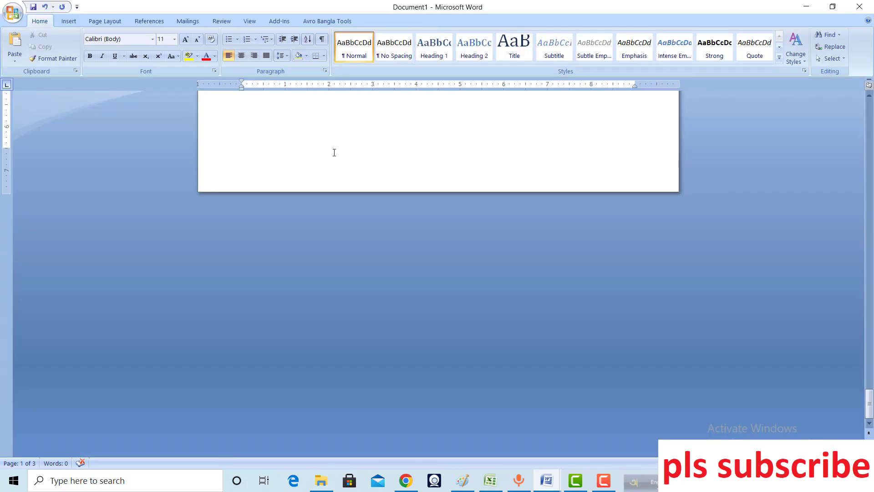
Step: Edit the header, trying 1" from the top before settling Header from Top at 0.5"
scroll(336, 157, "down", 2)
scroll(336, 156, "down", 8)
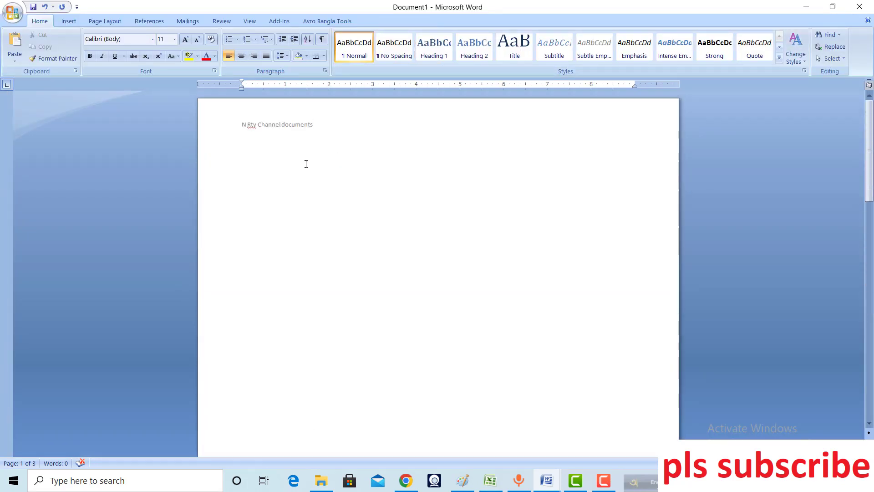
triple_click(280, 125)
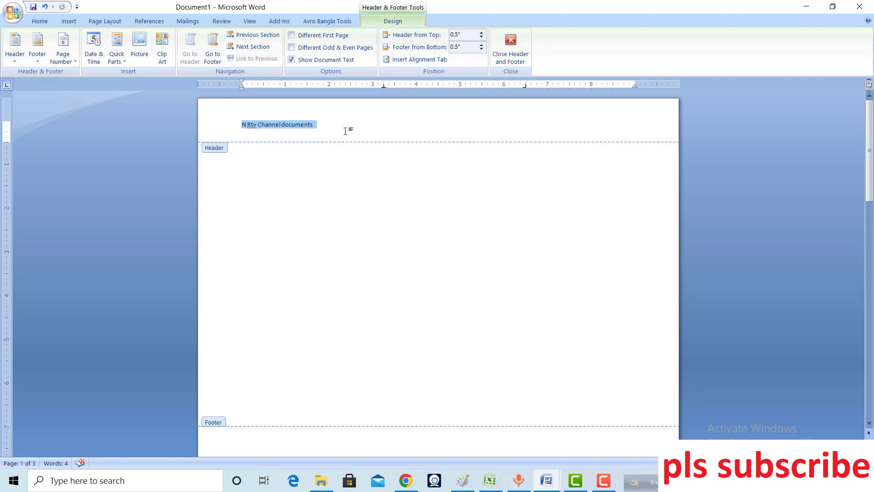
left_click(482, 33)
left_click(482, 33)
left_click(482, 33)
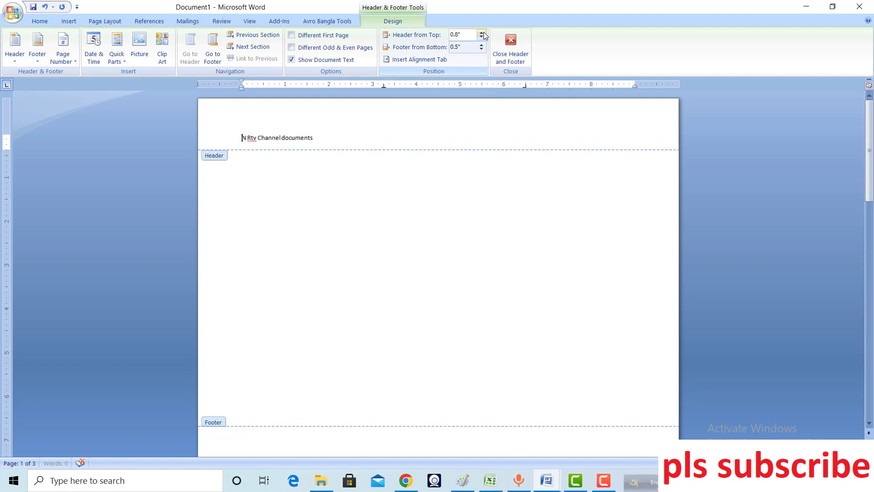
left_click(481, 32)
left_click(482, 33)
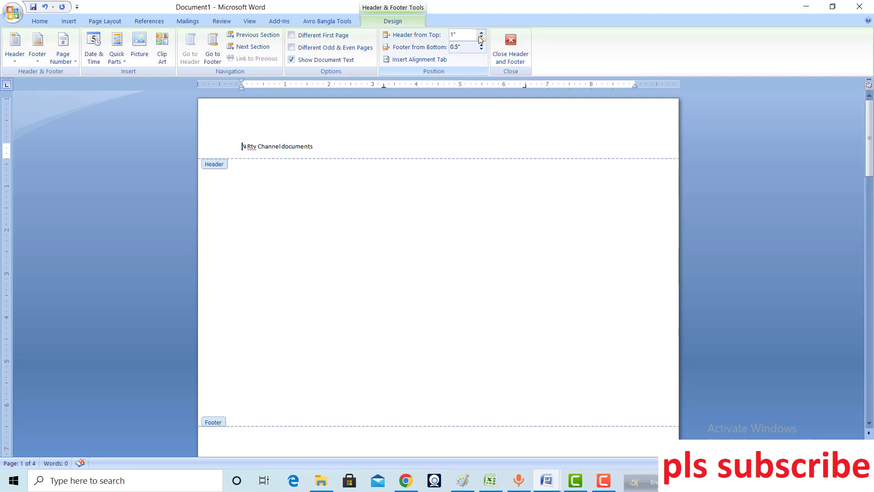
left_click(482, 37)
left_click(482, 37)
left_click(482, 37)
left_click(482, 36)
left_click(482, 37)
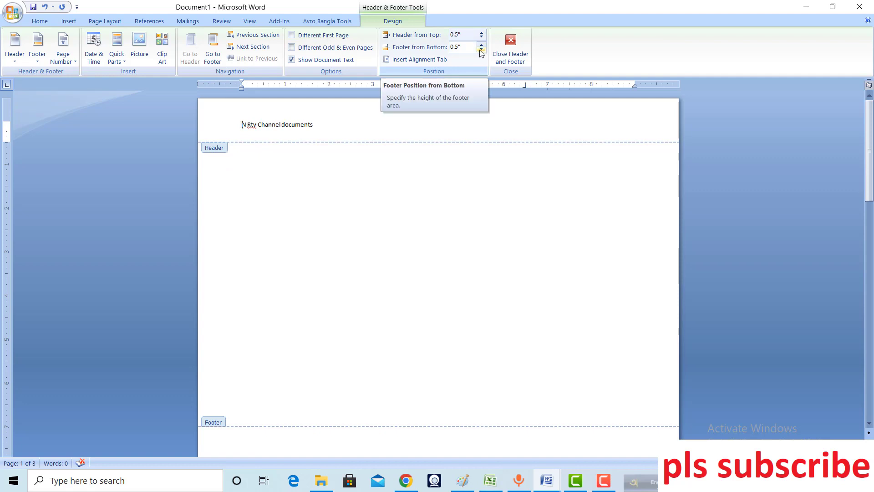
Step: Set Footer from Bottom to 0.4" and return the cursor to the header text
left_click(481, 50)
left_click(481, 50)
left_click(482, 50)
left_click(481, 50)
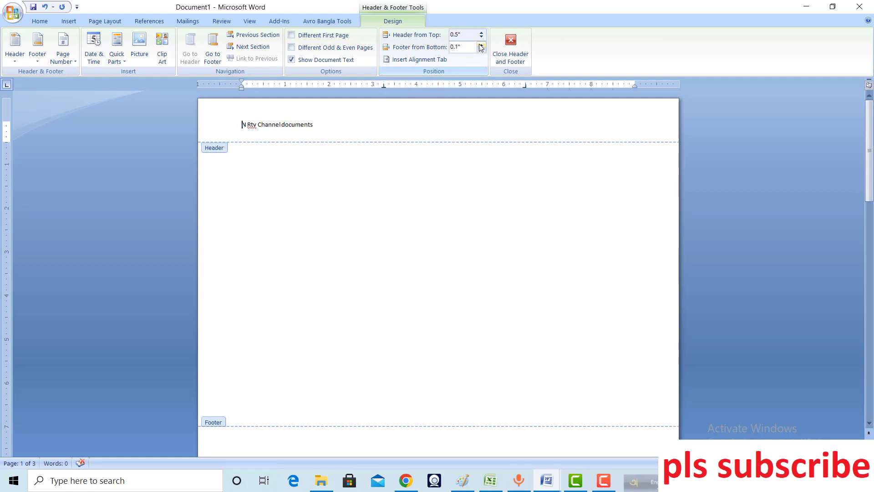
left_click(481, 44)
left_click(481, 44)
left_click(481, 45)
left_click(340, 114)
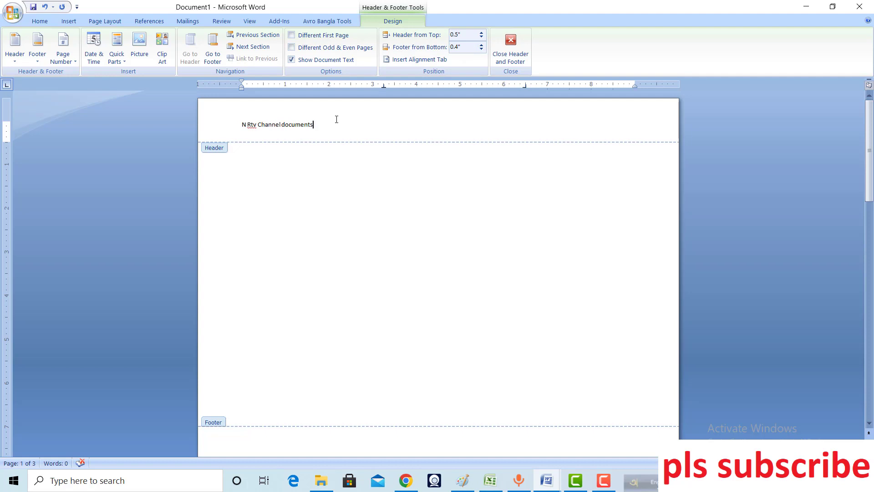
left_click(214, 127)
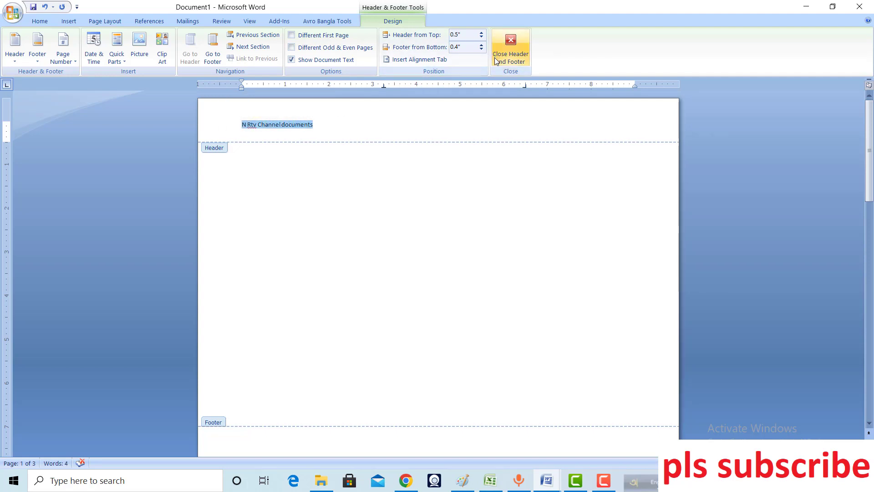
left_click(323, 124)
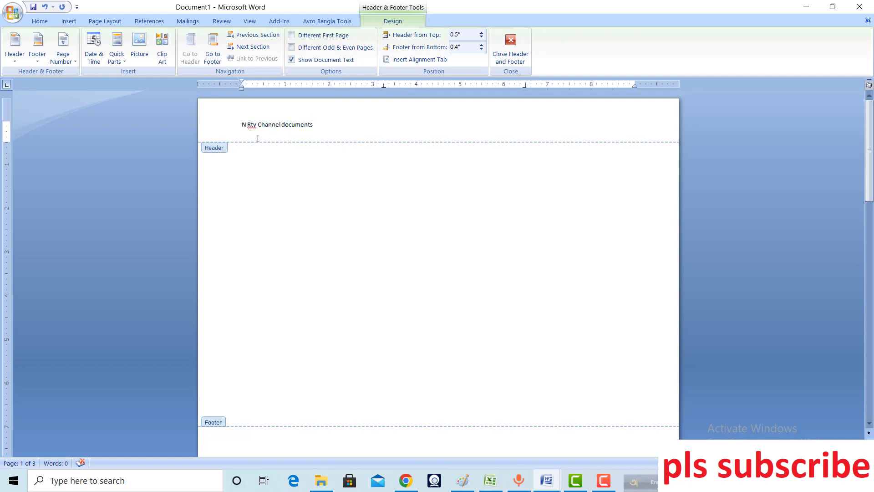
Step: Select the 'N Rtv Channel documents' header line and enlarge its font size three steps
left_click_drag(242, 131, 344, 132)
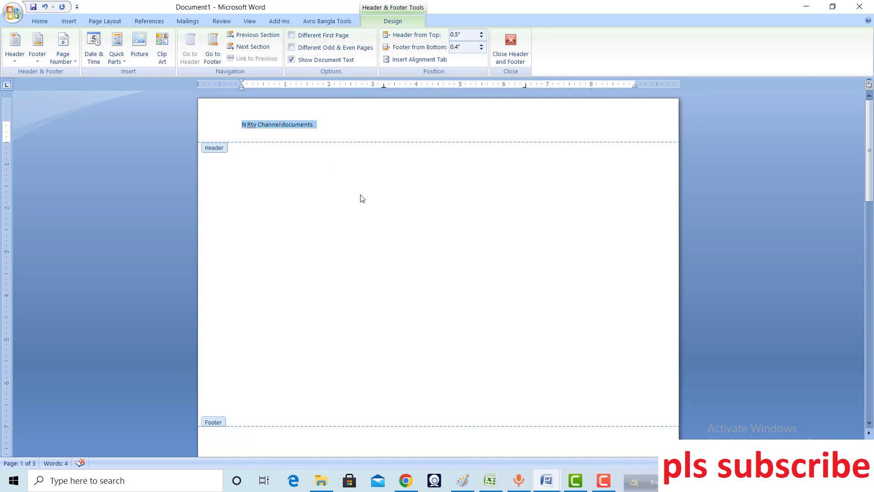
key("ctrl+bracketright")
key("ctrl+bracketright")
key("ctrl+bracketright")
key("ctrl+bracketright")
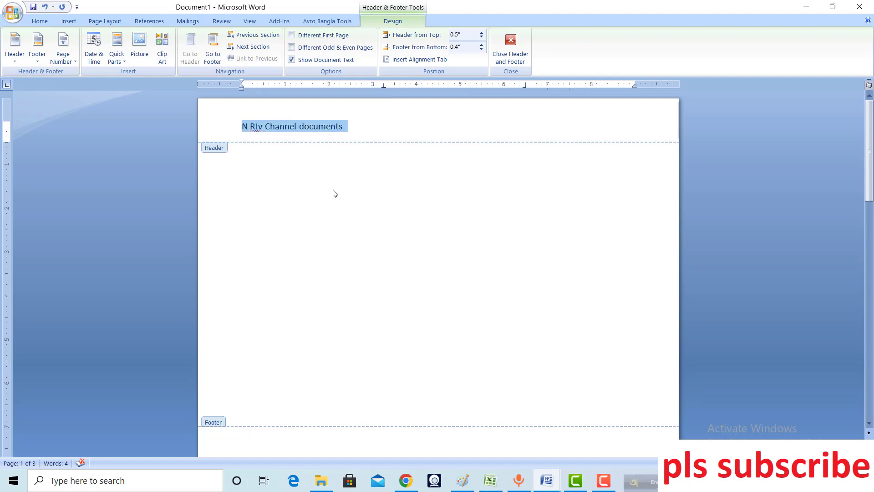
key("ctrl+bracketright")
key("ctrl+bracketright")
key("ctrl+bracketright")
key("ctrl+bracketright")
key("ctrl+bracketright")
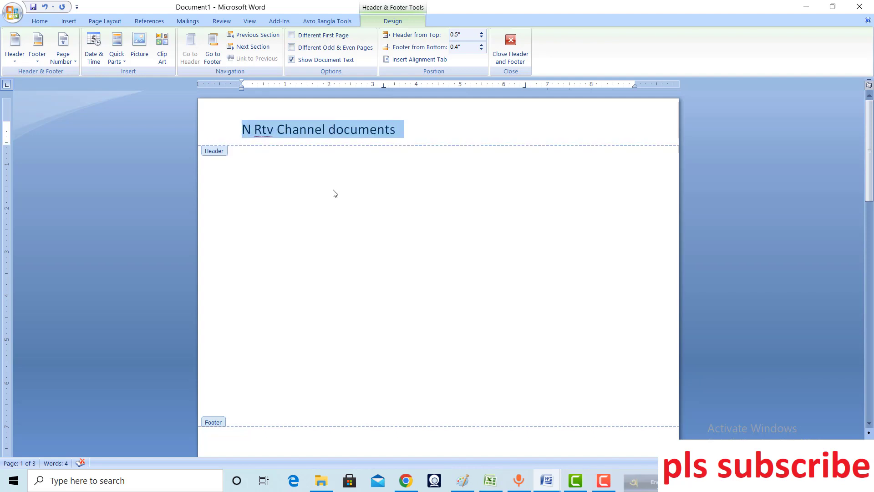
key("ctrl+bracketright")
Step: Leave header editing and review the enlarged header across the pages, ending in page 1's body
double_click(433, 240)
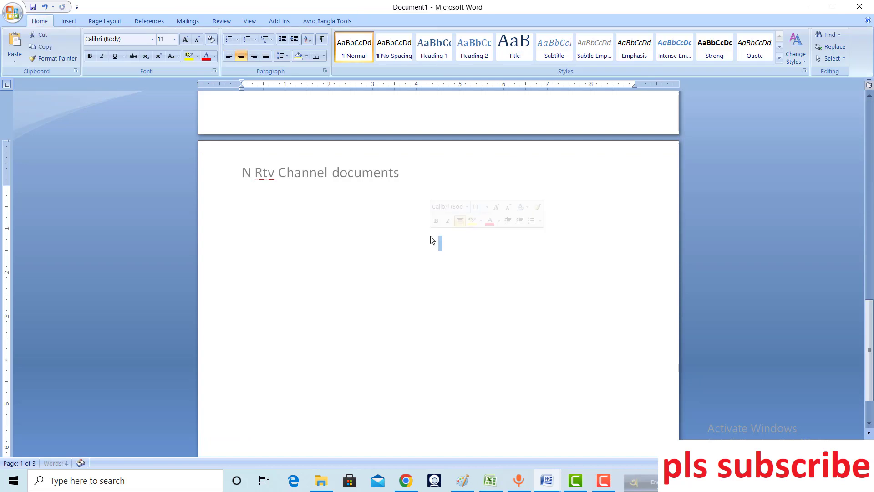
scroll(335, 252, "up", 3)
scroll(337, 262, "down", 5)
scroll(338, 269, "up", 5)
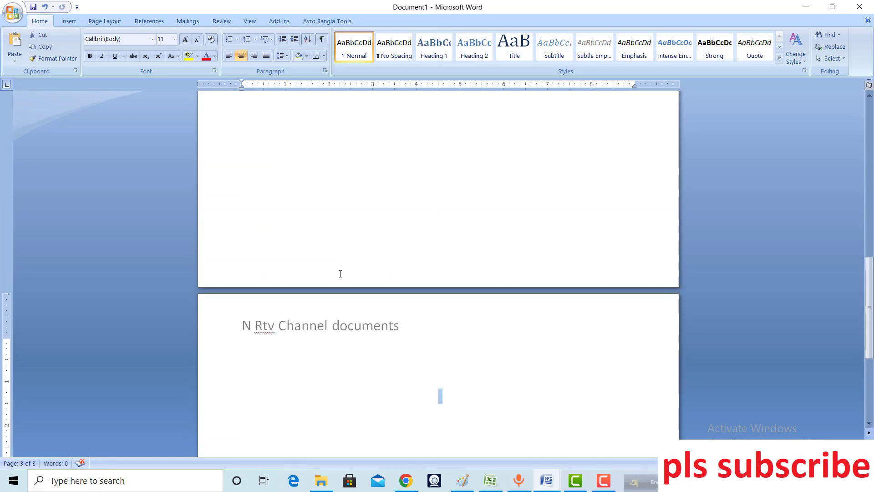
scroll(341, 280, "down", 1)
scroll(342, 281, "down", 7)
scroll(342, 281, "up", 1)
scroll(341, 281, "up", 7)
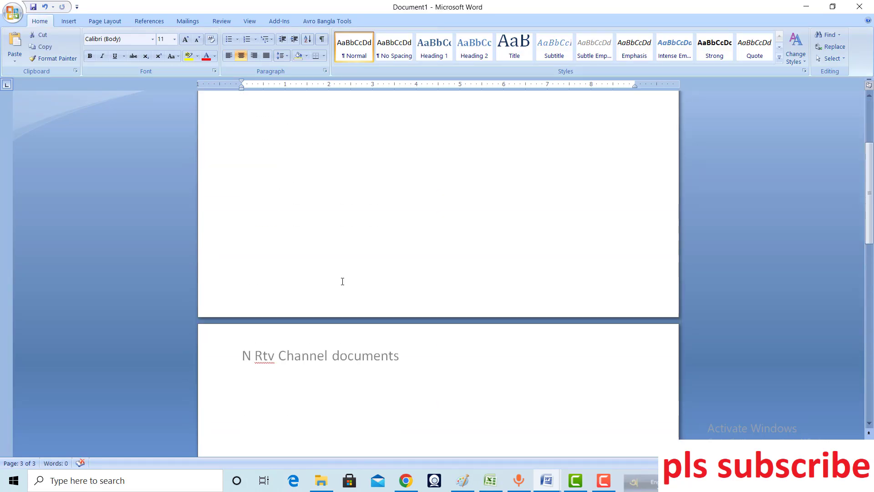
scroll(343, 288, "down", 6)
scroll(346, 294, "up", 3)
scroll(347, 294, "up", 3)
scroll(345, 287, "down", 1)
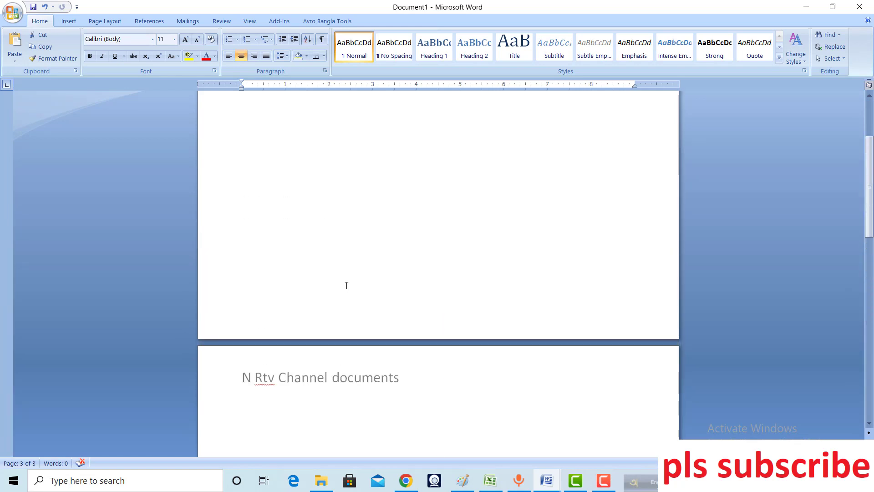
left_click(345, 282)
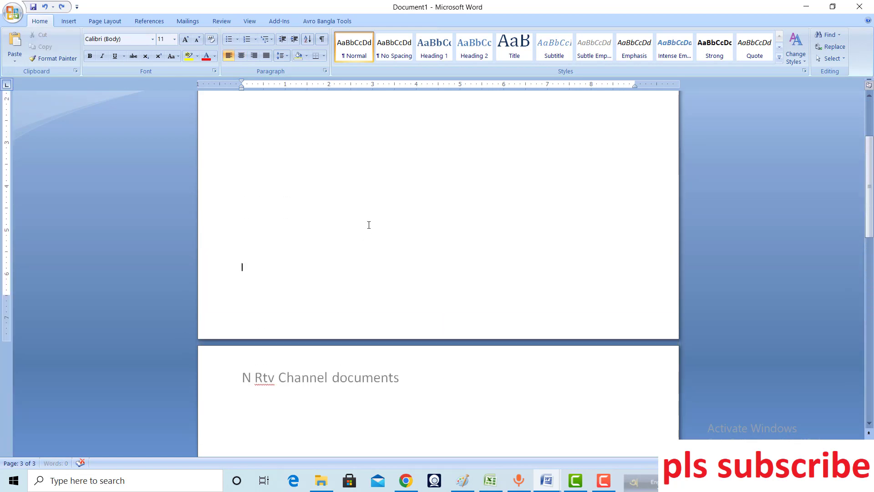
Step: Remove the header from the document using the Header gallery's Remove Header command
left_click(69, 21)
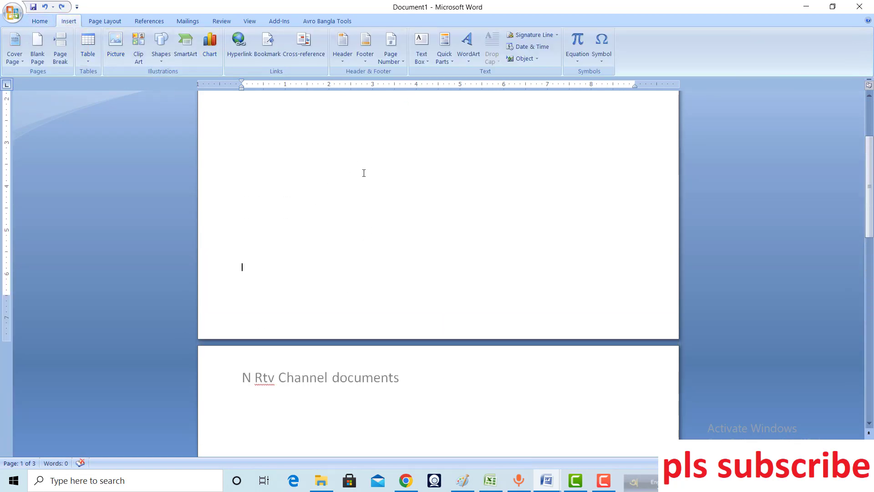
left_click(341, 62)
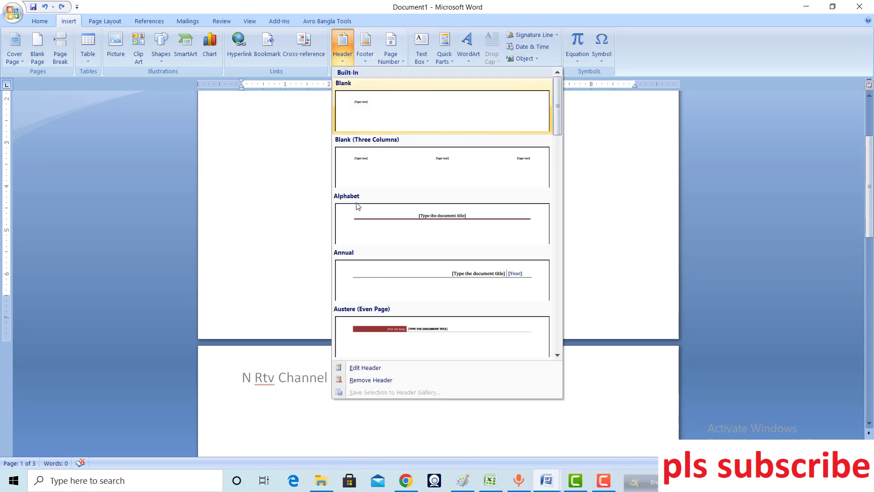
left_click(376, 381)
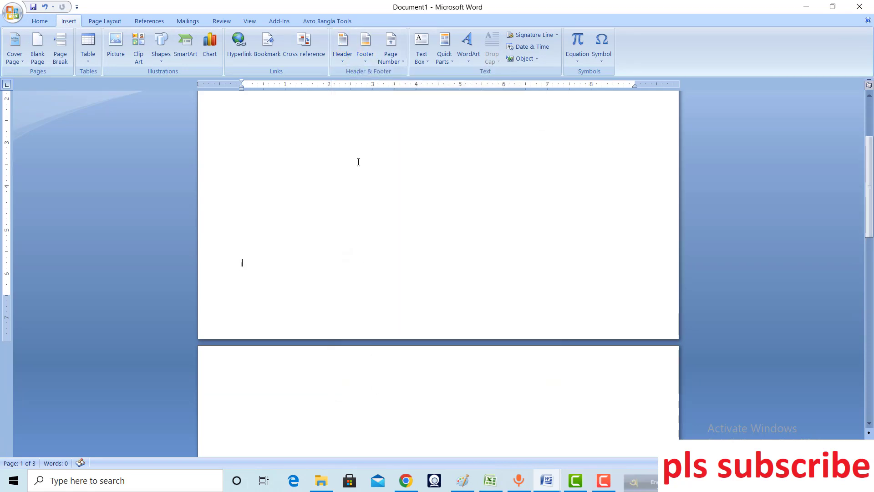
Step: Insert the Austere (Even Page) header and set its date to September 4, 2023
left_click(342, 58)
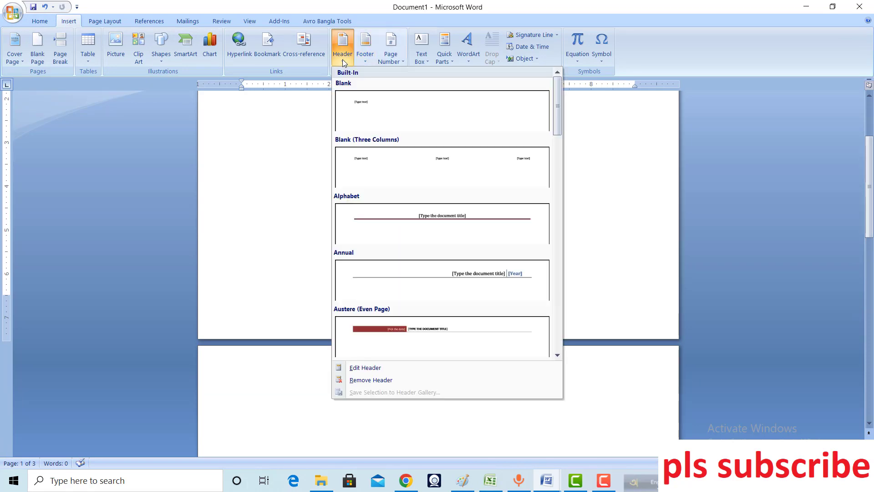
left_click(399, 336)
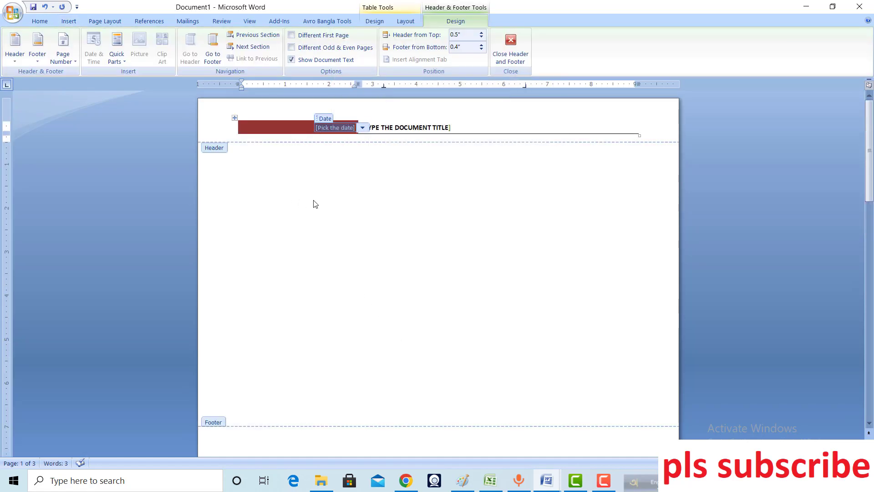
left_click(325, 119)
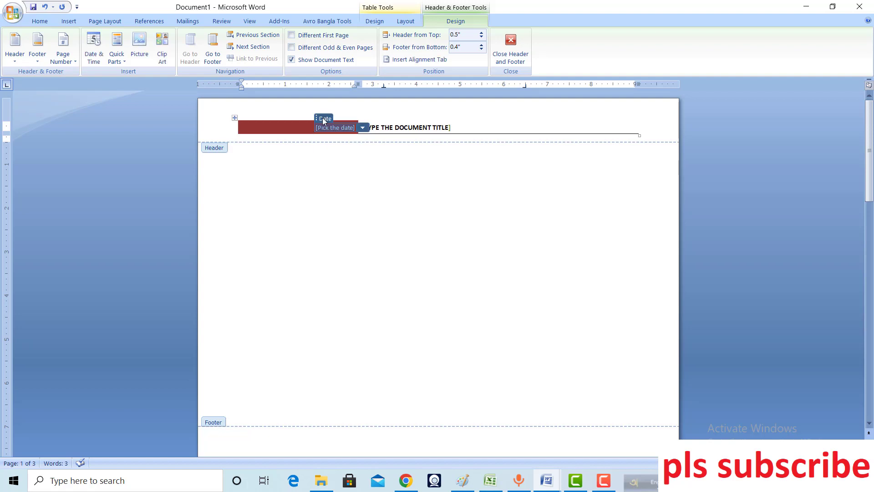
left_click(363, 128)
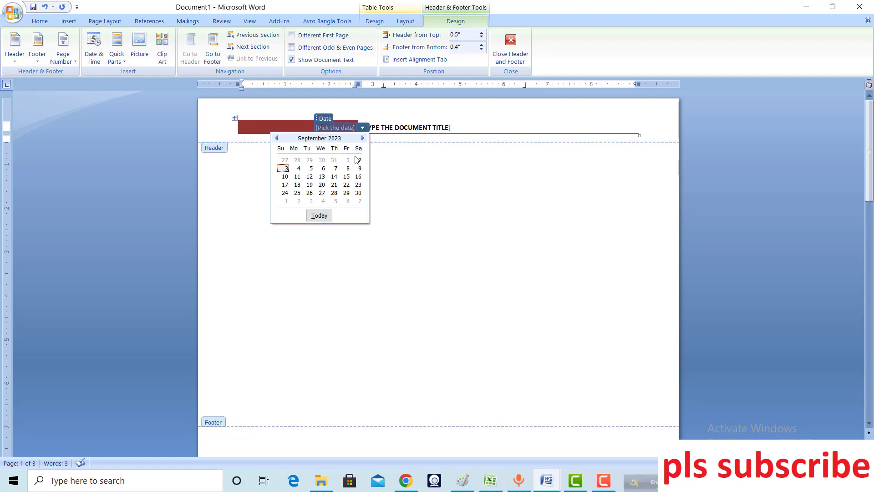
left_click(299, 168)
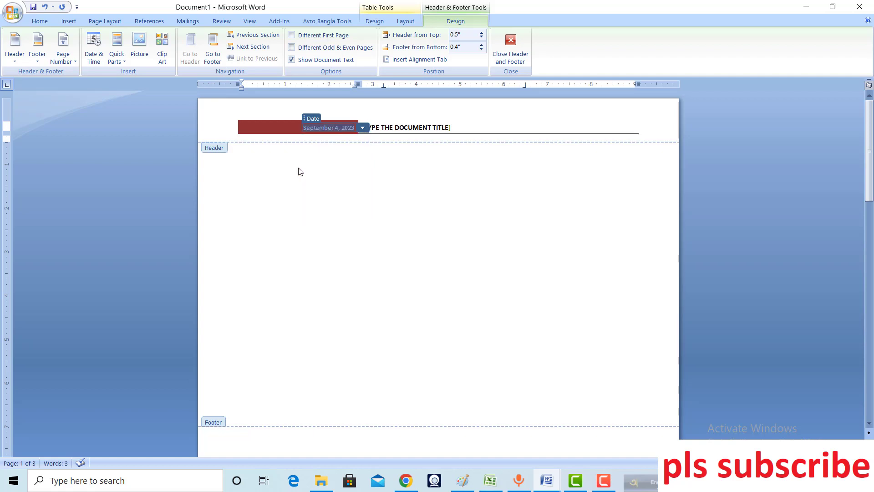
Step: Type 'NRTV CHANNEL DOCUMENTS' into the header's title placeholder
left_click(451, 128)
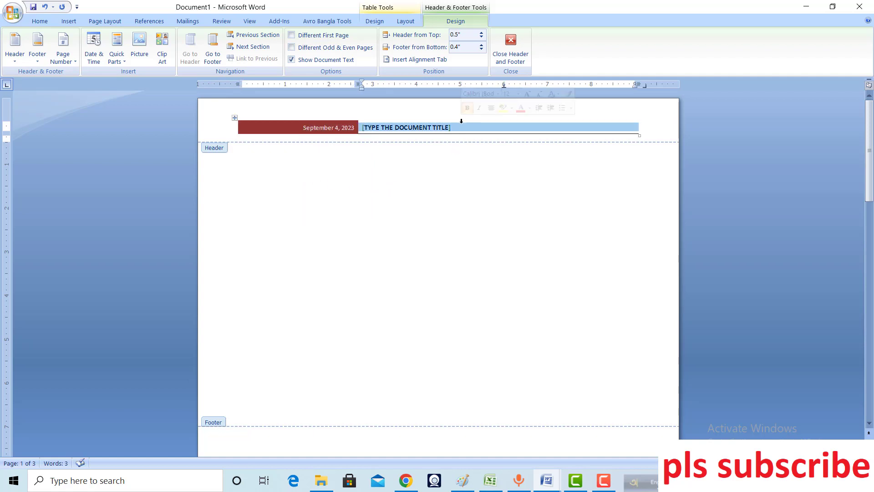
left_click(400, 129)
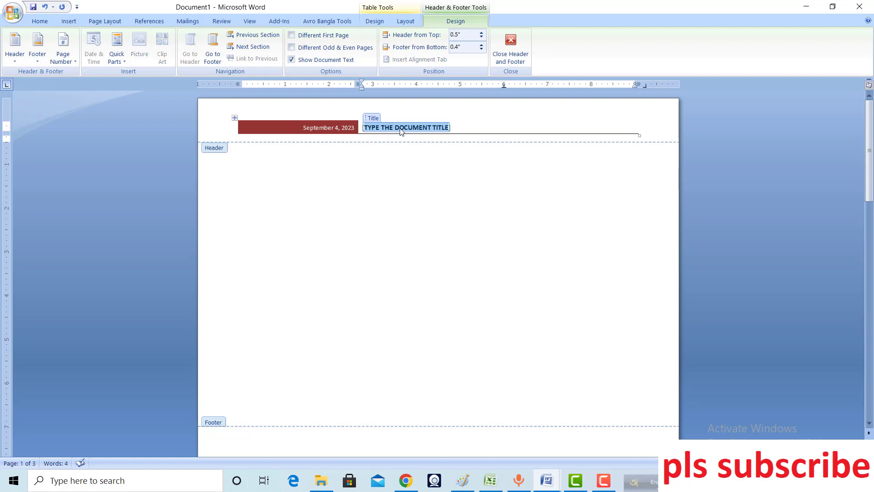
type("N")
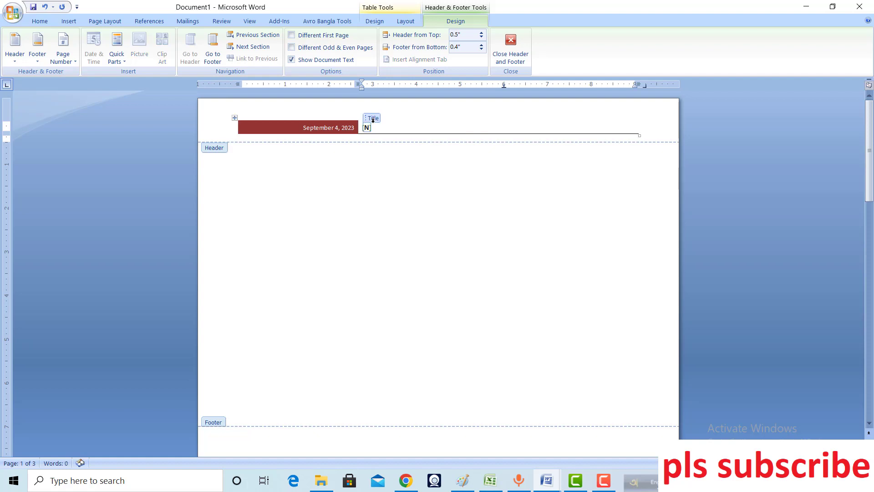
type("RTV")
type(" CHANNEL")
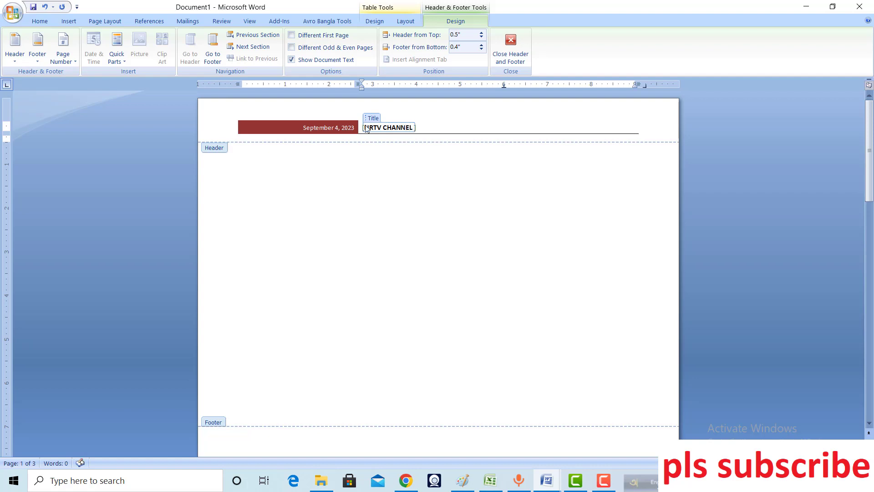
type(" DOCUMENTS")
scroll(401, 243, "down", 3)
scroll(402, 243, "down", 2)
Step: Close header editing and review the dated Austere header across the pages
double_click(389, 313)
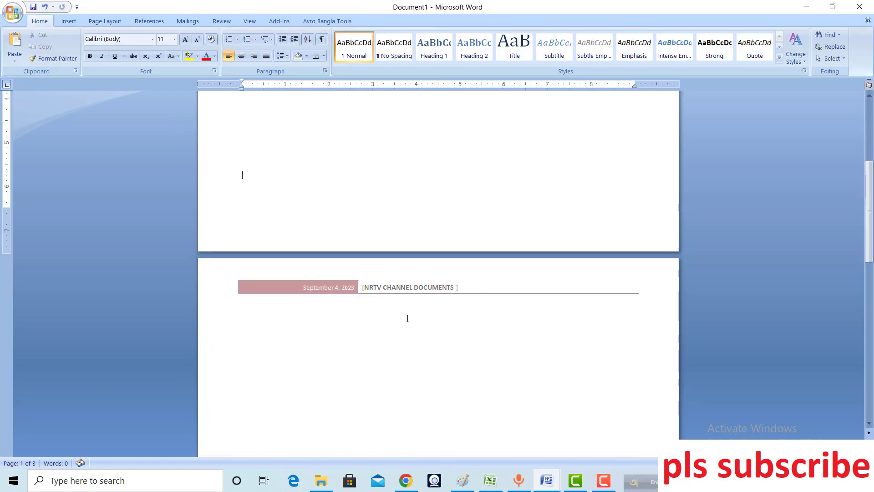
scroll(391, 286, "up", 2)
scroll(393, 287, "up", 5)
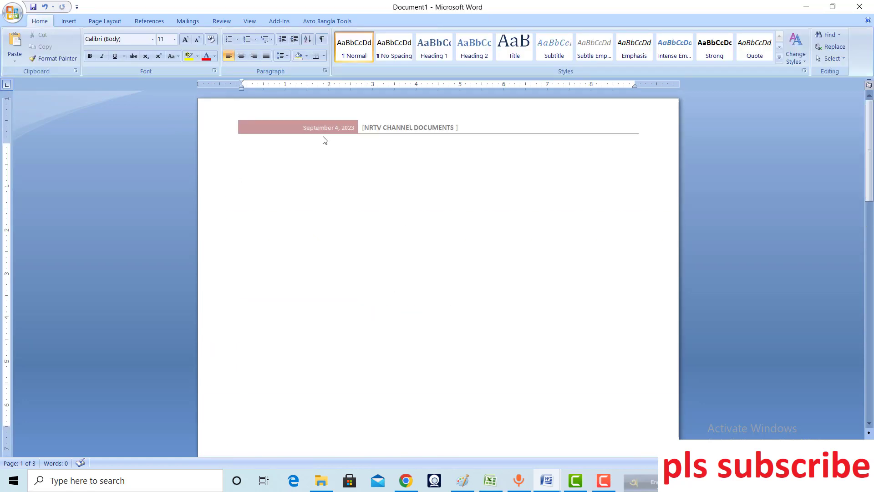
scroll(404, 238, "down", 5)
scroll(400, 254, "down", 4)
scroll(402, 254, "up", 5)
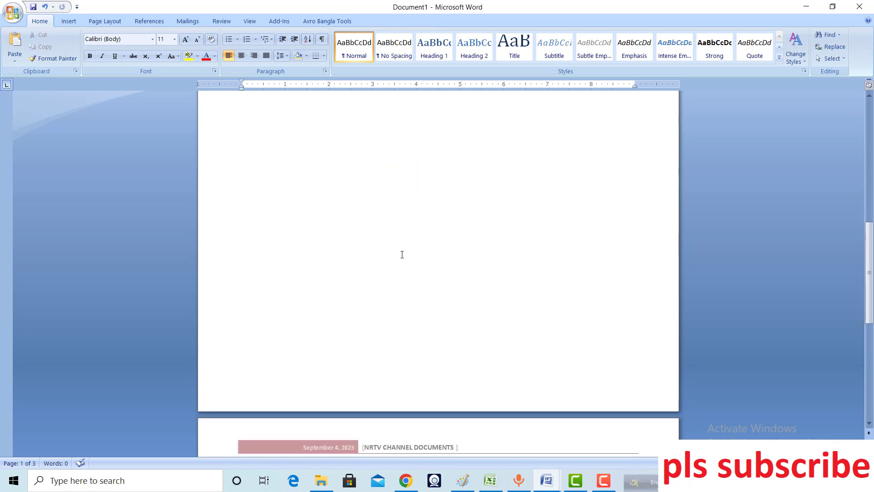
scroll(403, 254, "down", 1)
scroll(402, 255, "down", 3)
scroll(402, 255, "down", 1)
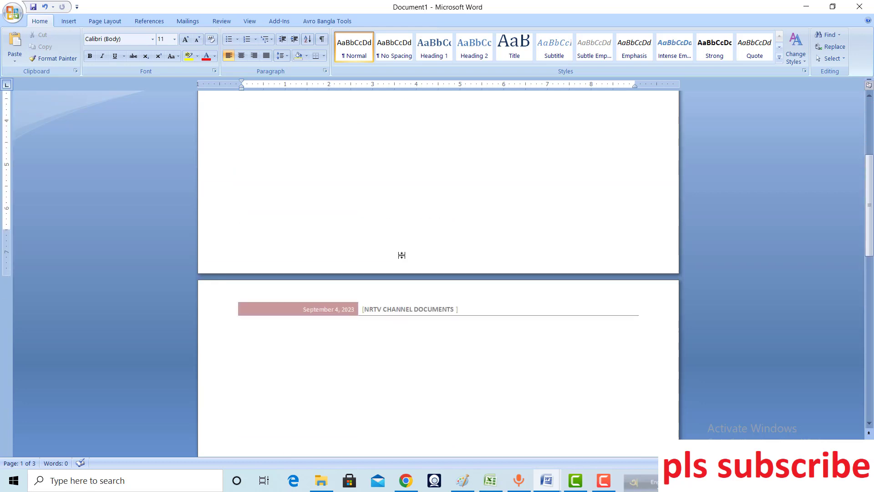
scroll(400, 254, "down", 7)
scroll(398, 259, "up", 6)
scroll(392, 264, "up", 6)
scroll(391, 265, "down", 7)
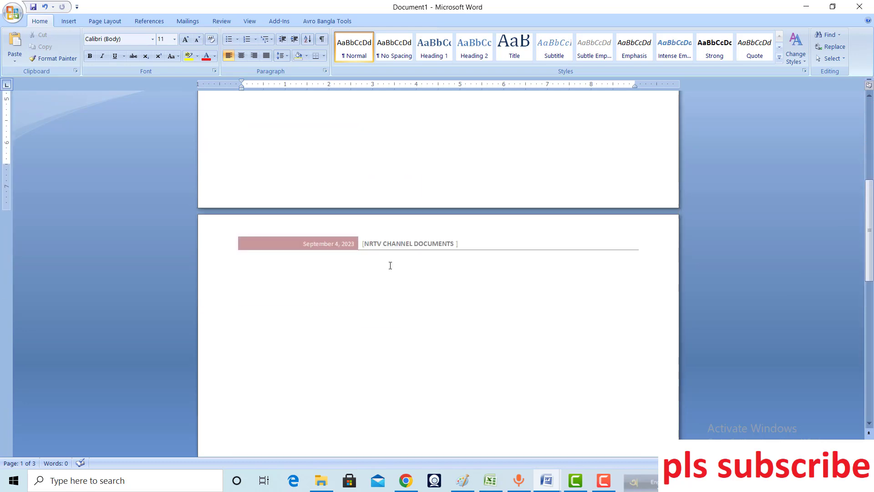
scroll(391, 265, "up", 5)
Step: Switch to the Alphabet header showing the centered 'NRTV channel documents' title, then return to the body
left_click(69, 21)
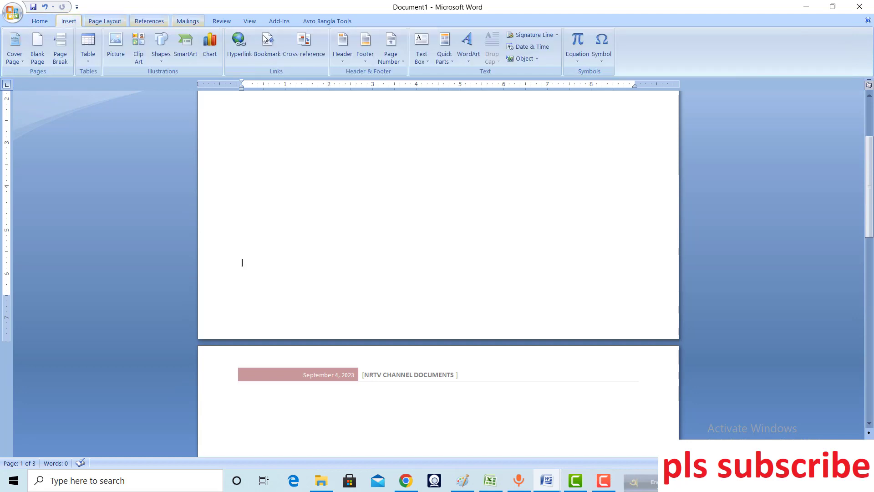
left_click(343, 62)
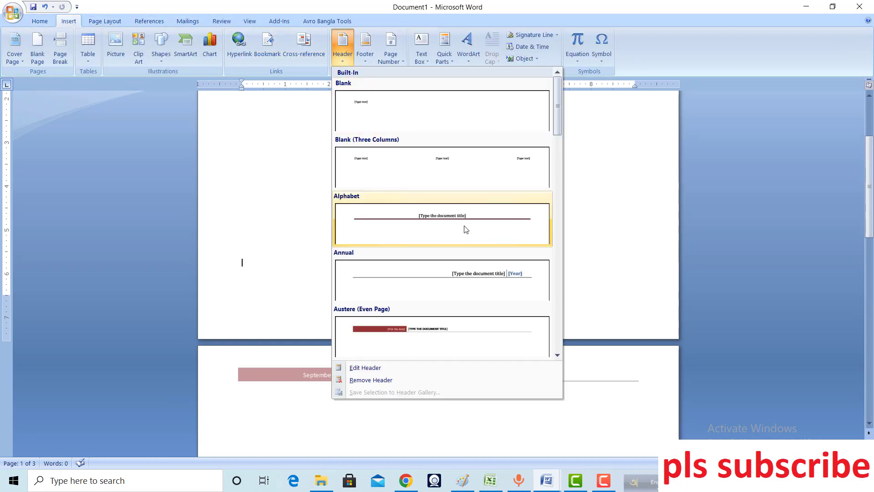
left_click(457, 223)
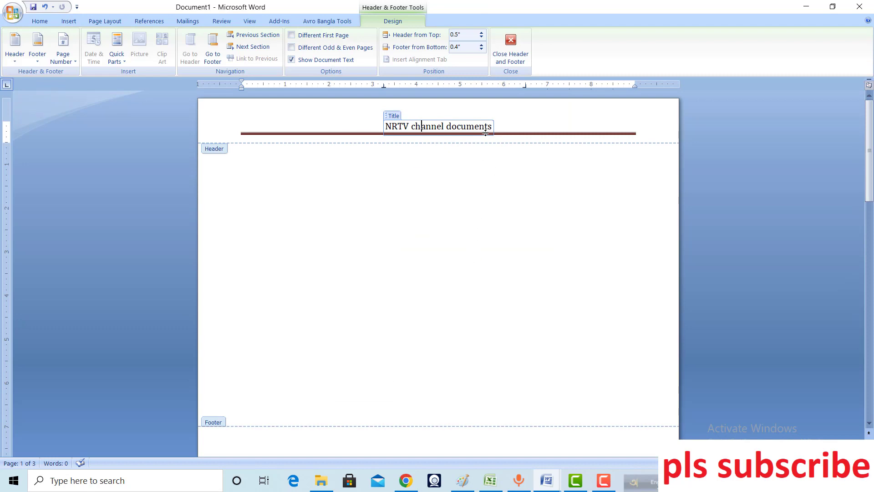
double_click(423, 288)
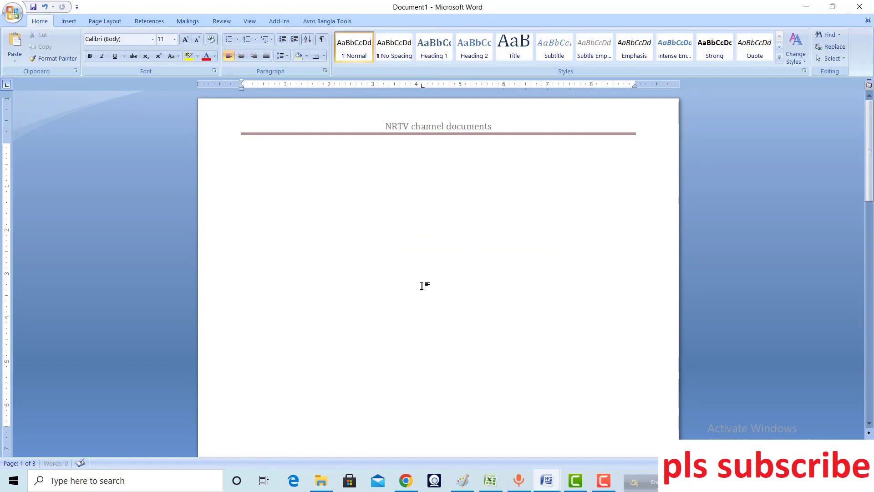
scroll(429, 279, "down", 5)
scroll(428, 282, "down", 2)
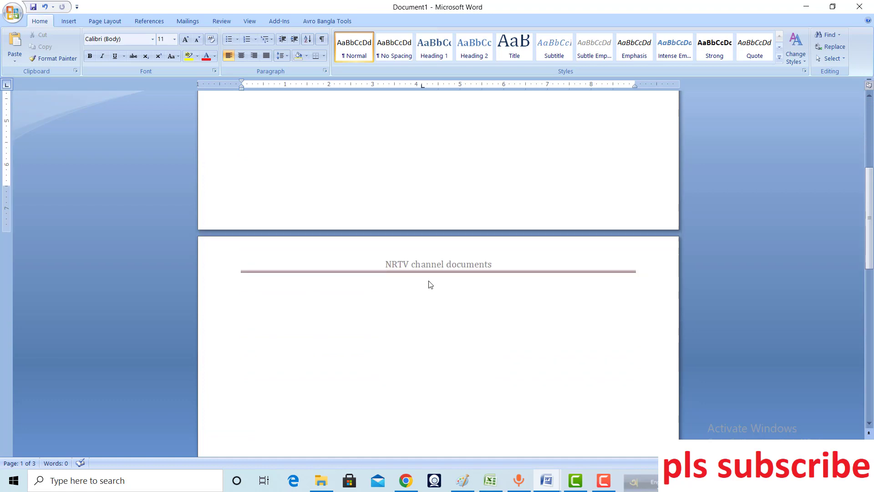
scroll(428, 279, "up", 3)
scroll(429, 278, "down", 5)
Step: Apply the Tiles header with its orange title bar and green 2023 box, checking page 2
left_click(69, 21)
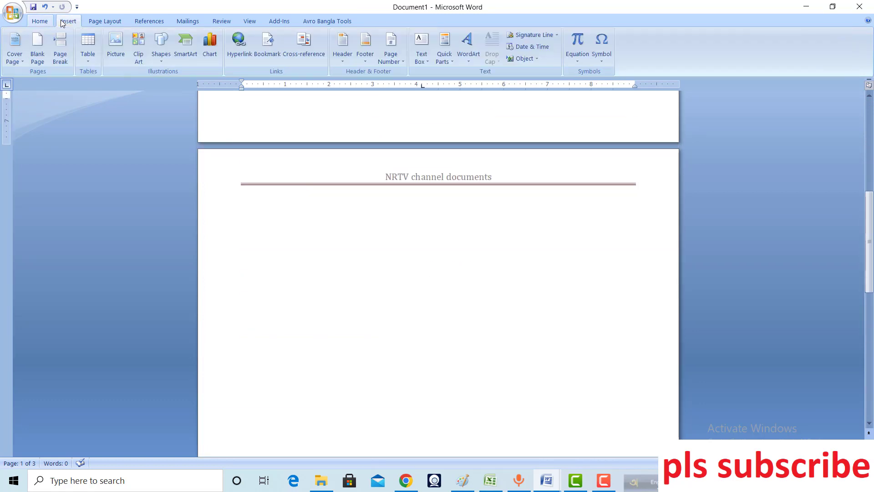
left_click(340, 62)
scroll(438, 270, "down", 3)
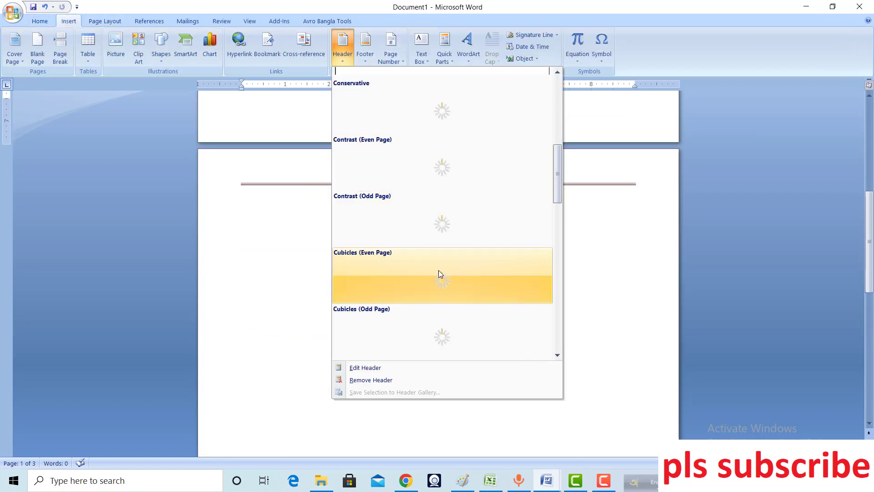
scroll(439, 272, "down", 5)
scroll(438, 274, "down", 2)
scroll(438, 276, "down", 1)
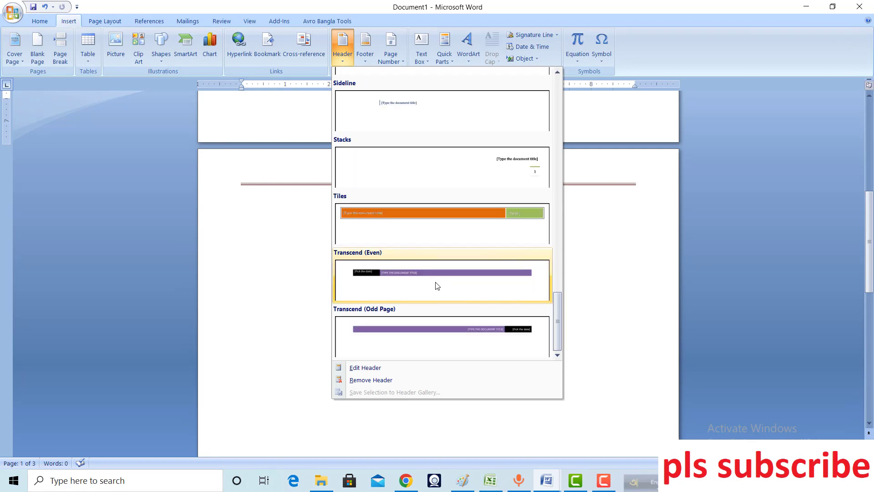
left_click(426, 220)
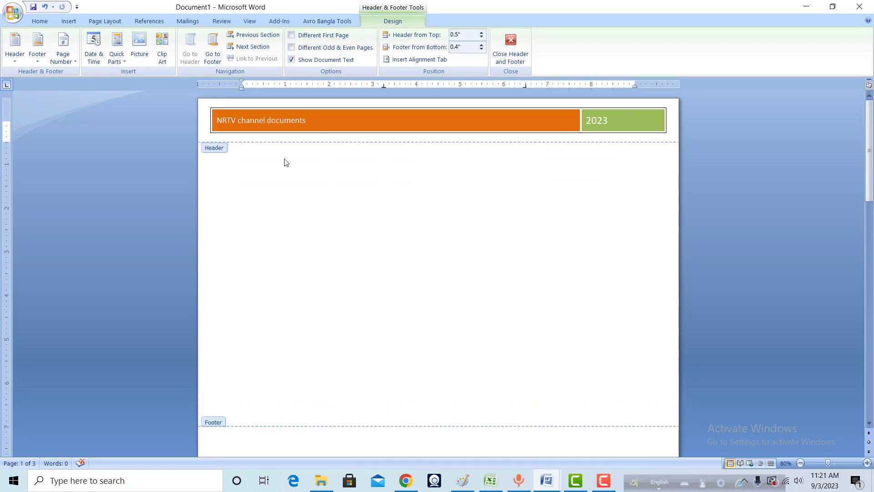
scroll(292, 205, "down", 5)
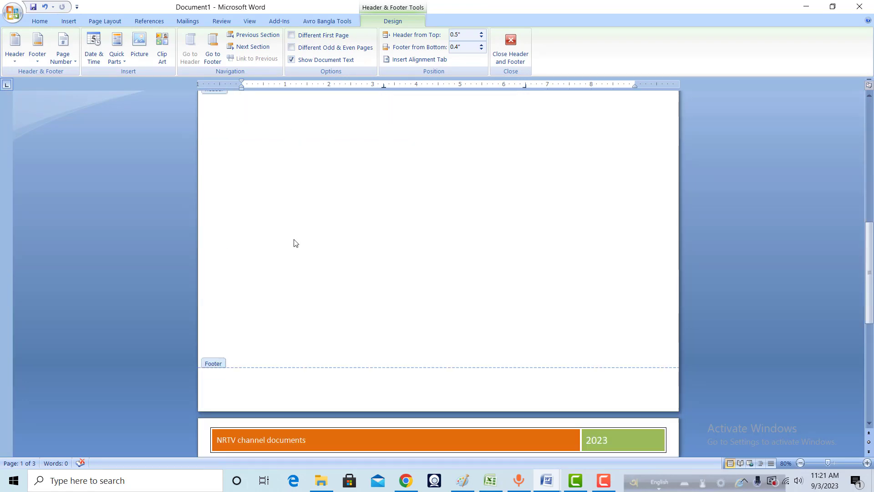
scroll(293, 244, "down", 5)
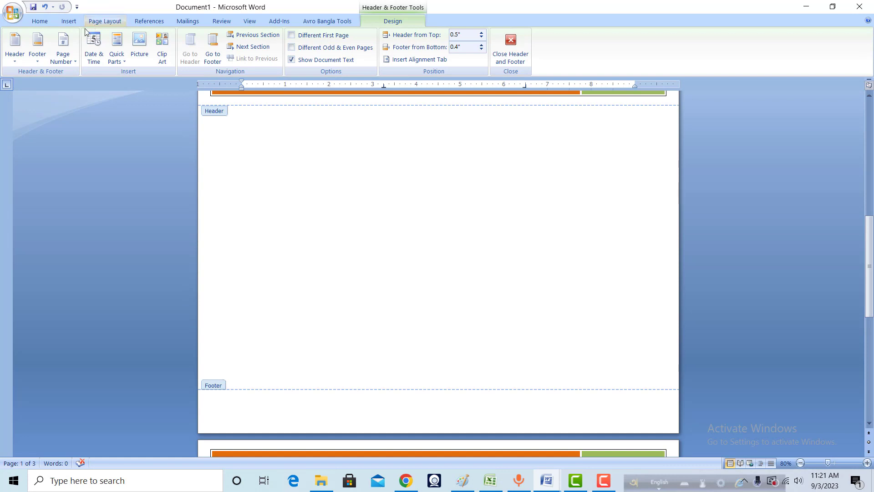
Step: Apply the Transcend (Even) header design with the September 4, 2023 date box
left_click(69, 21)
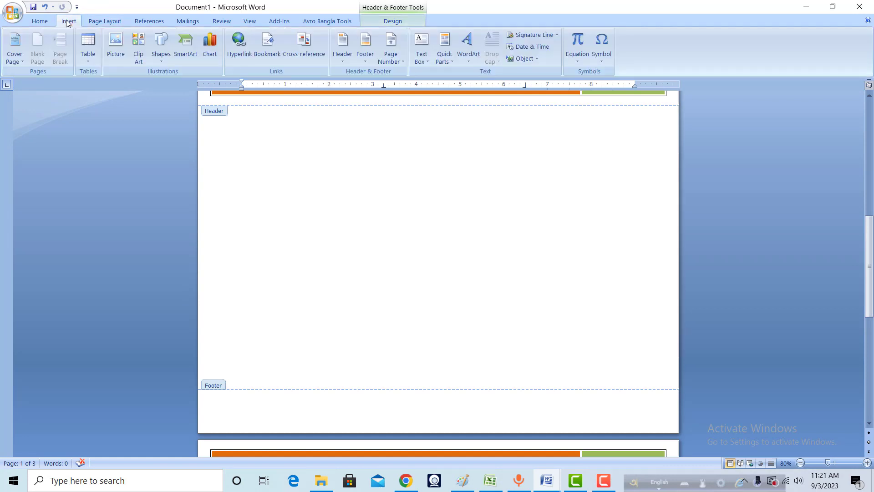
left_click(345, 59)
scroll(498, 274, "down", 10)
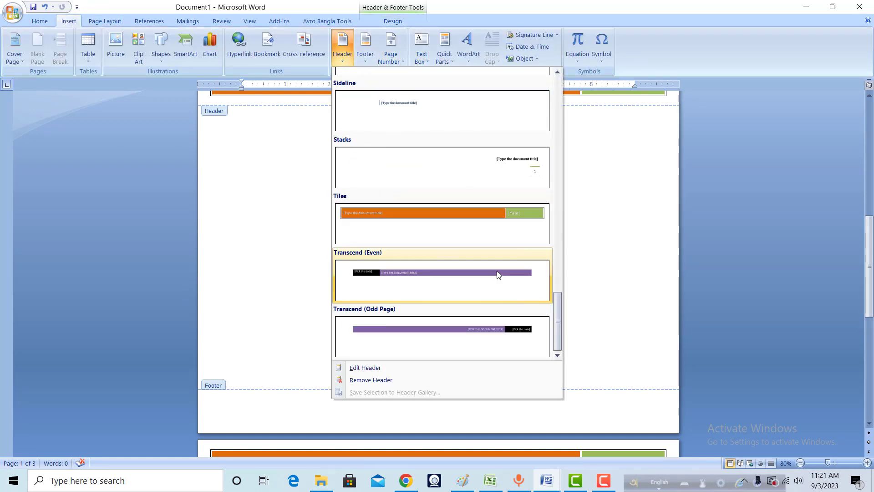
left_click(446, 280)
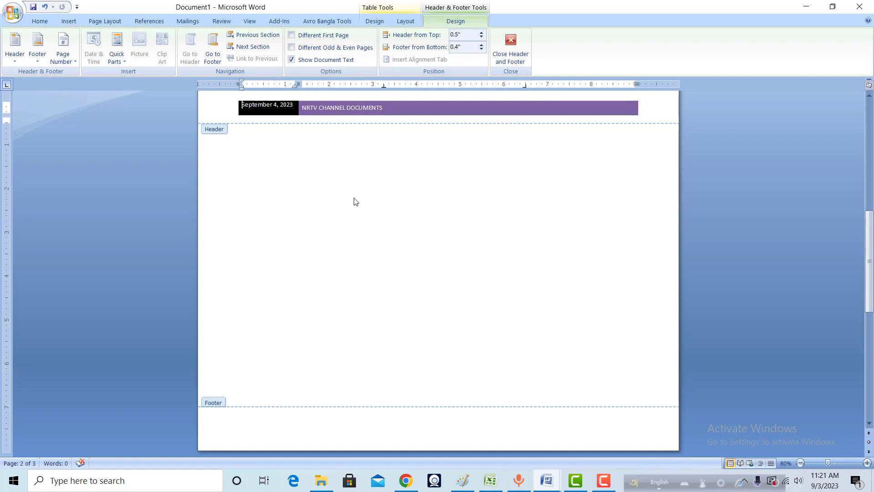
Step: Return to the body text and check the purple NRTV CHANNEL DOCUMENTS header on each page
double_click(359, 213)
left_click(364, 214)
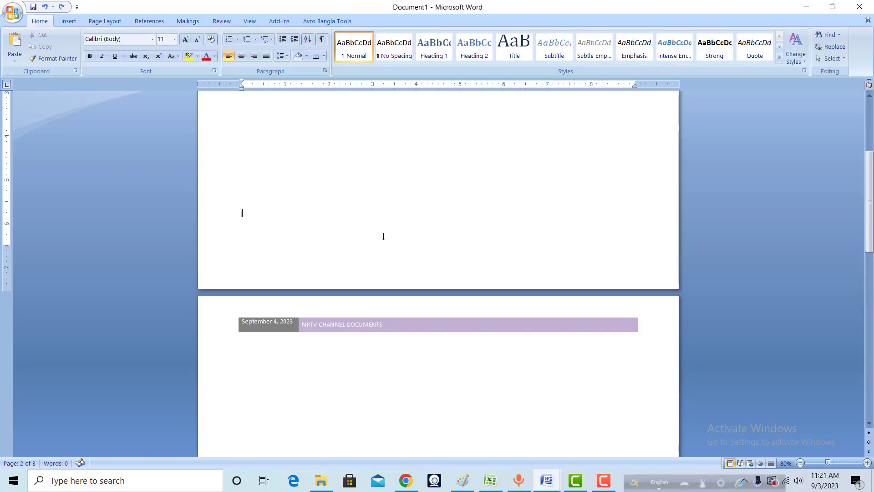
scroll(383, 236, "down", 8)
scroll(384, 236, "up", 1)
scroll(384, 240, "up", 8)
scroll(385, 244, "down", 5)
scroll(385, 243, "up", 8)
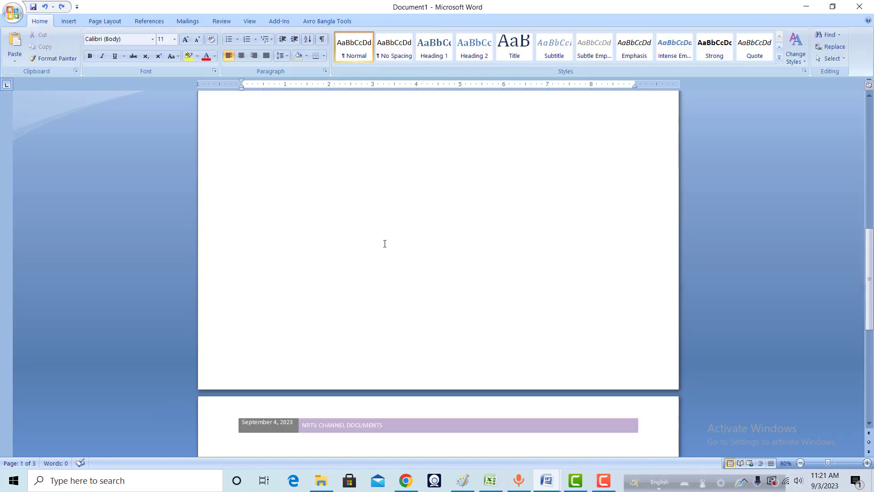
scroll(385, 244, "down", 7)
scroll(384, 248, "down", 7)
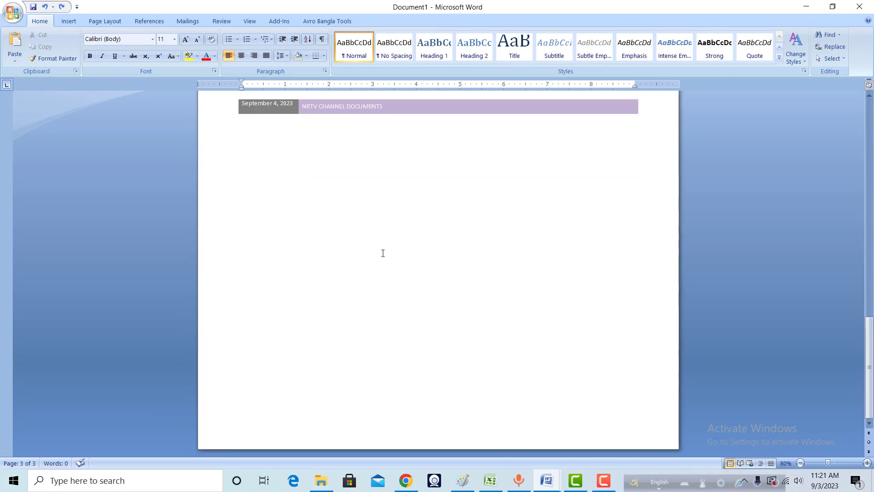
scroll(383, 255, "up", 6)
scroll(384, 254, "up", 6)
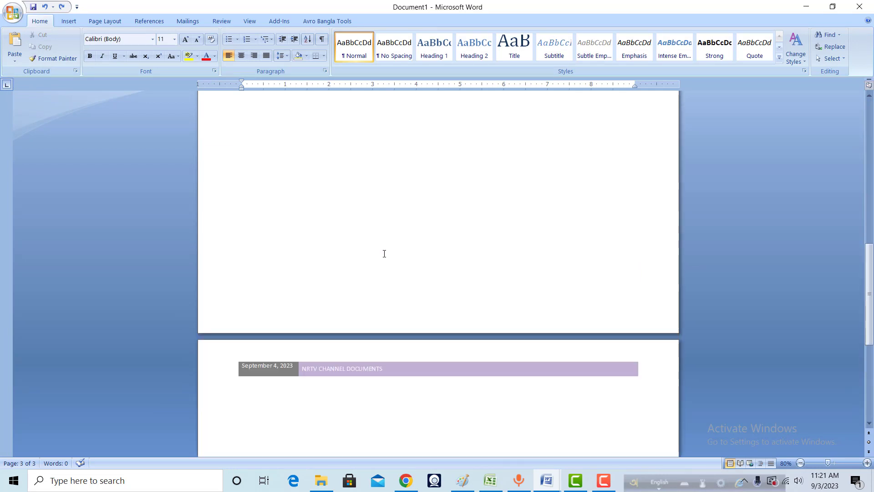
scroll(384, 254, "down", 10)
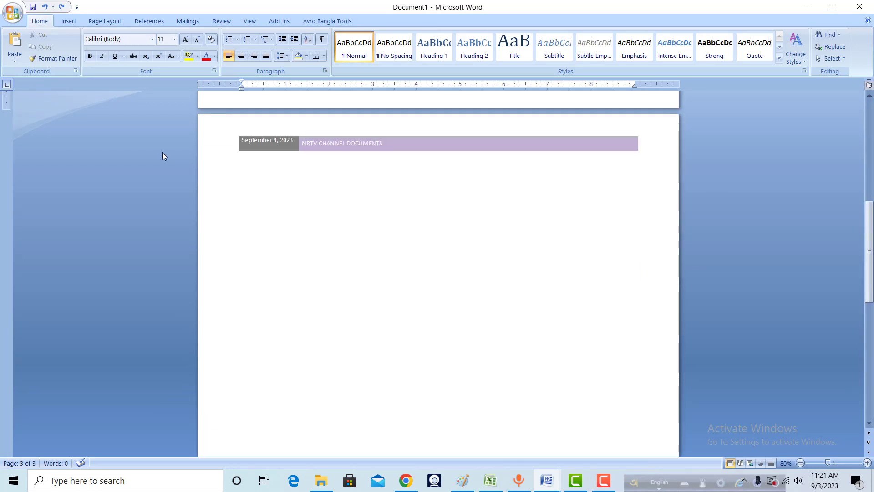
Step: Browse the Insert > Header built-in gallery, comparing designs like Sideline and Tiles against Transcend (Even)
left_click(69, 21)
left_click(342, 55)
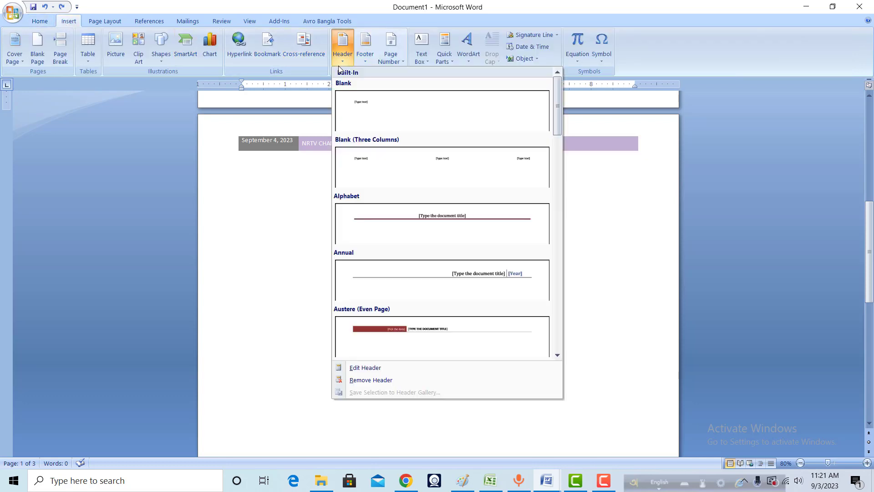
scroll(412, 175, "down", 3)
scroll(412, 187, "down", 3)
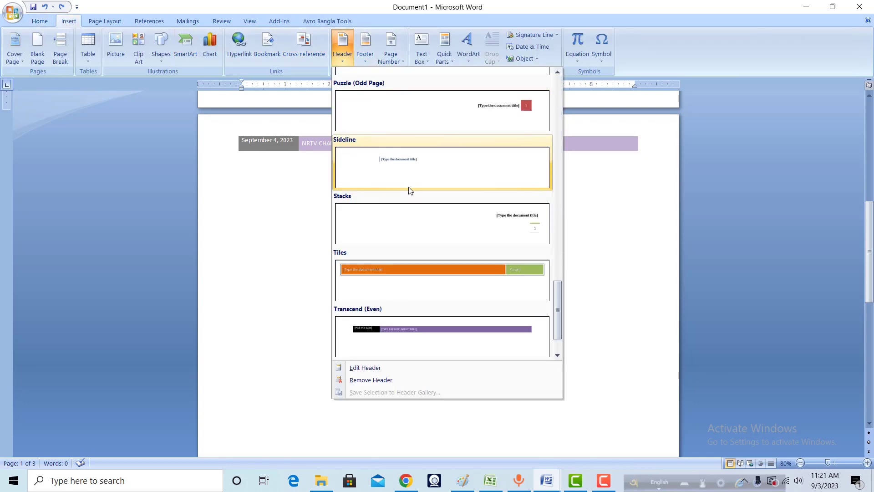
scroll(410, 190, "up", 3)
scroll(408, 192, "down", 3)
scroll(403, 224, "down", 7)
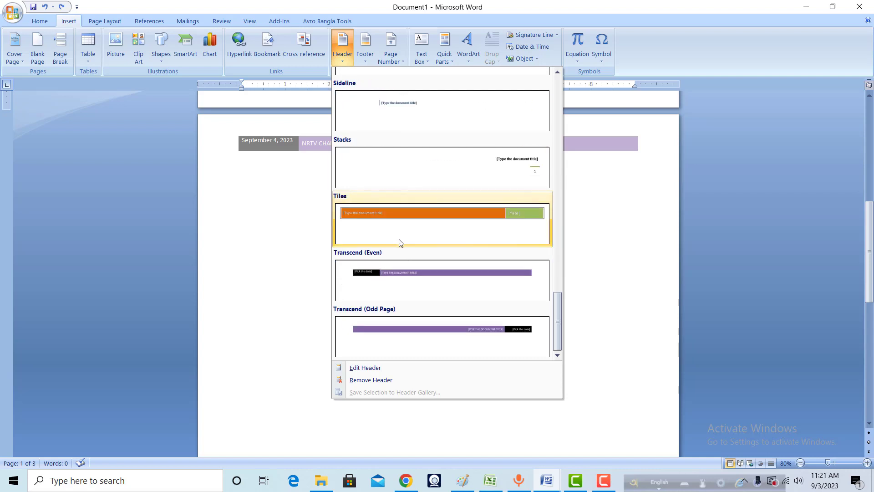
scroll(401, 244, "up", 15)
scroll(400, 244, "up", 2)
scroll(401, 243, "down", 6)
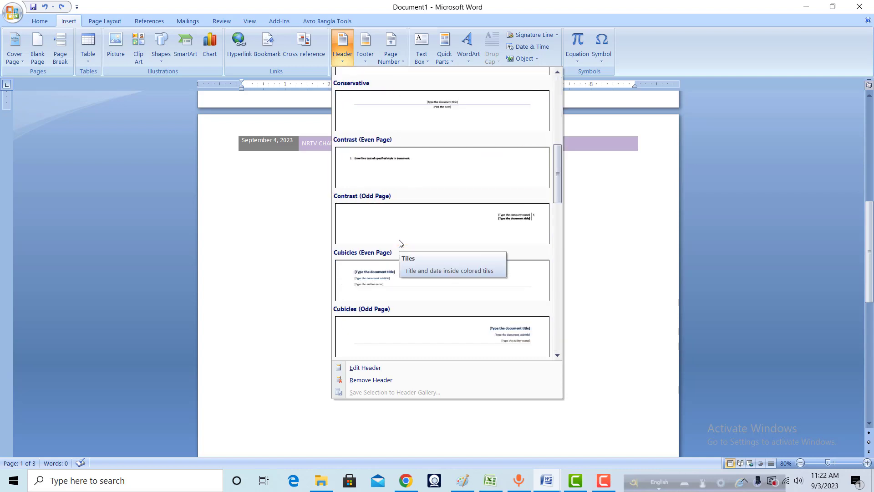
scroll(400, 243, "down", 7)
scroll(401, 244, "down", 3)
scroll(400, 244, "down", 1)
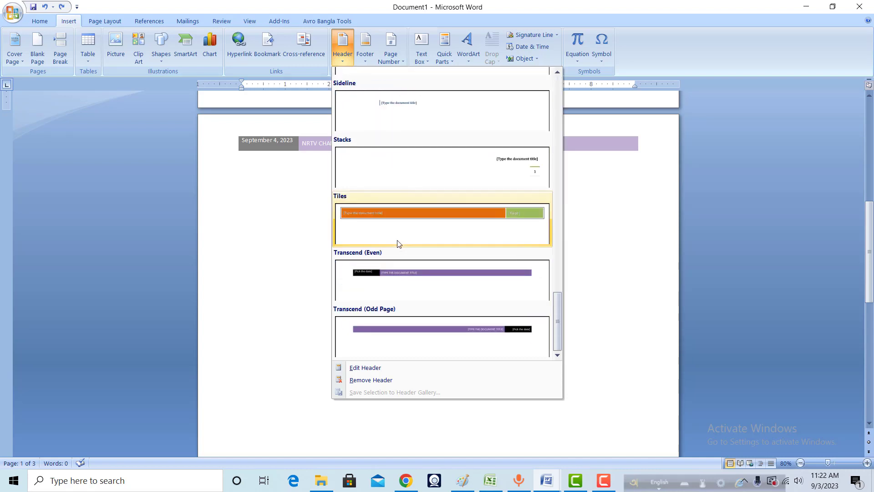